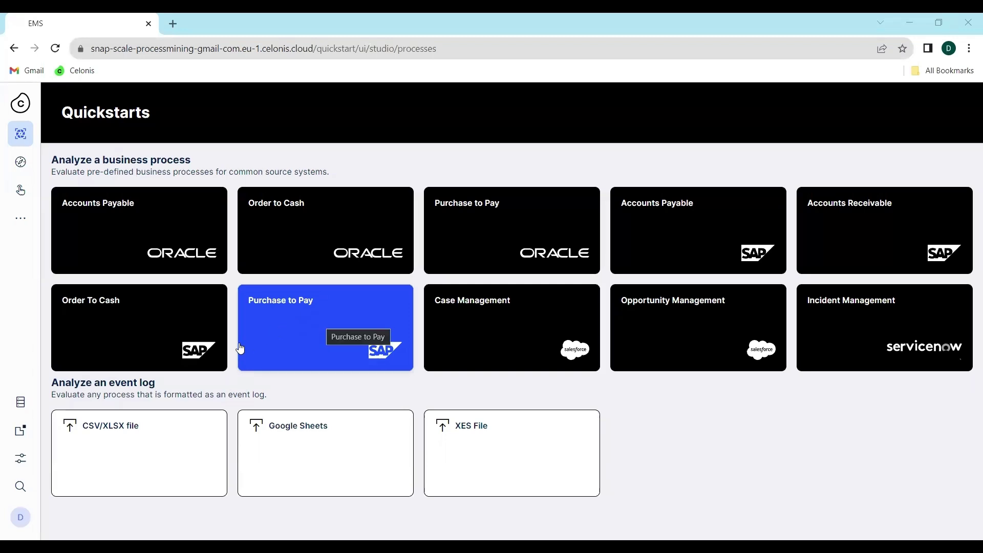
# - Start a CSV/XLSX event log upload for the pizza data from the Quickstarts page
pyautogui.click(142, 446)
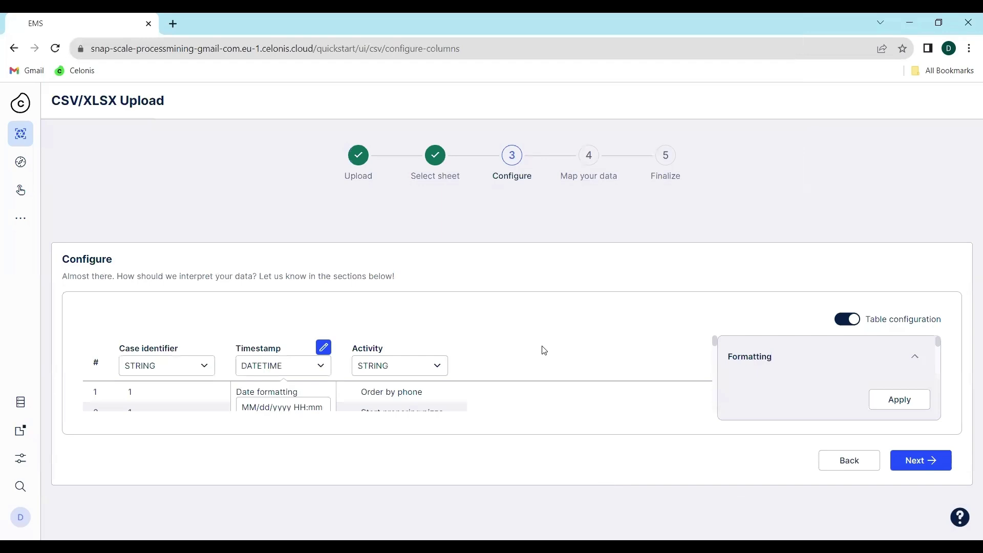
# - Zoom the browser out to 90% and apply the formatting settings to the pizza table
pyautogui.scroll(-3, 542, 351)
pyautogui.scroll(3, 544, 350)
pyautogui.hotkey('ctrl', '-')
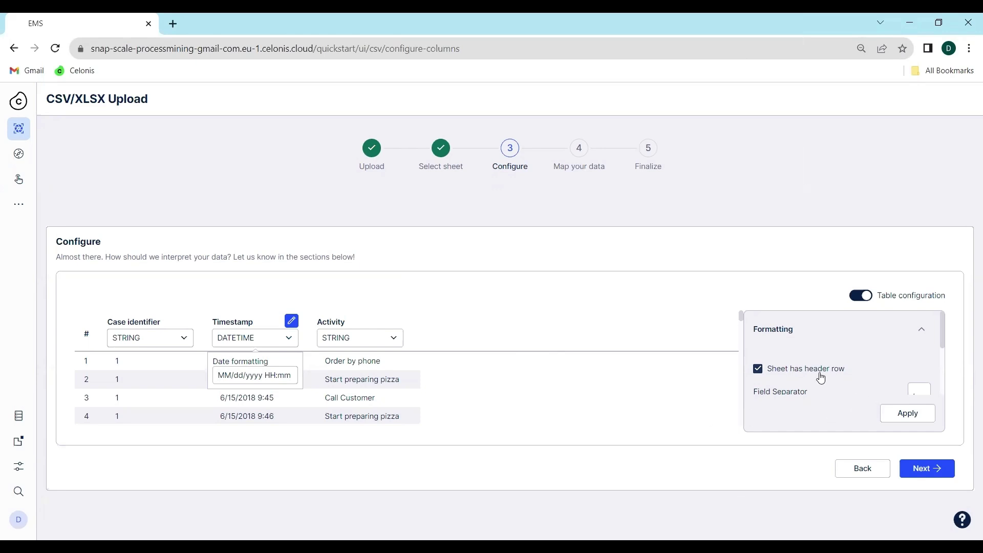
pyautogui.scroll(-4, 909, 418)
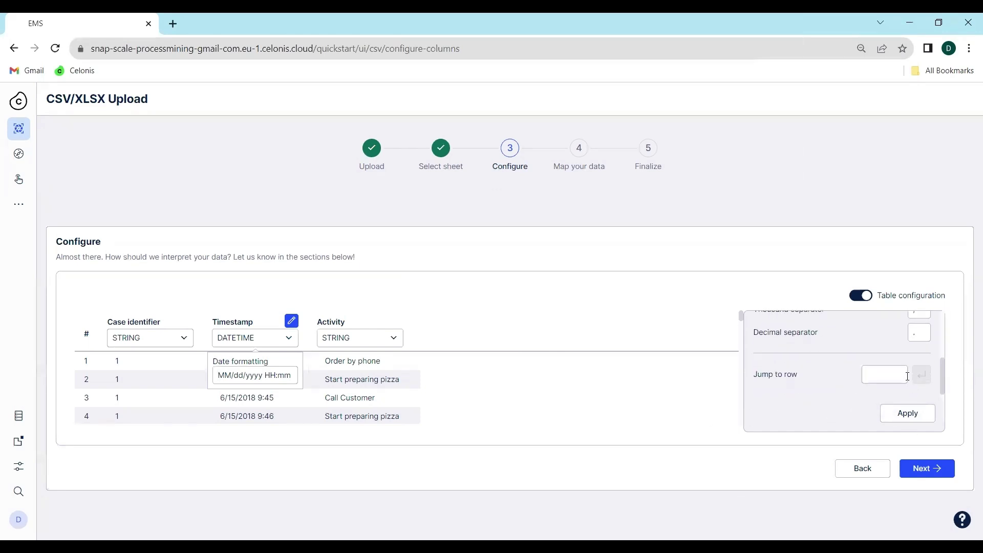
pyautogui.click(914, 414)
pyautogui.scroll(-5, 256, 389)
pyautogui.scroll(5, 264, 393)
# - Map CASE IDENTIFIER as case ID, ACTIVITY as activity name, TIMESTAMP as timestamp, and skip sorting
pyautogui.click(933, 472)
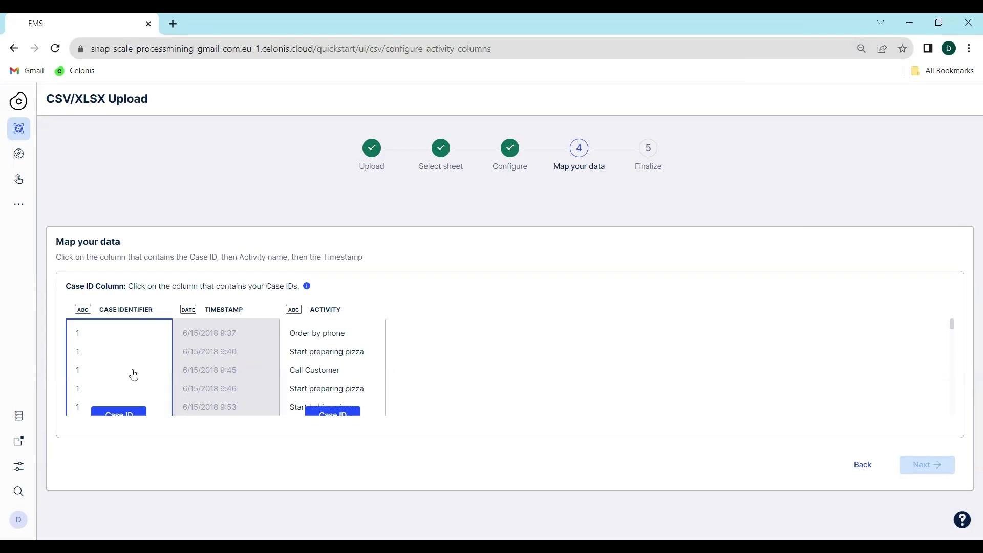
pyautogui.scroll(-2, 131, 377)
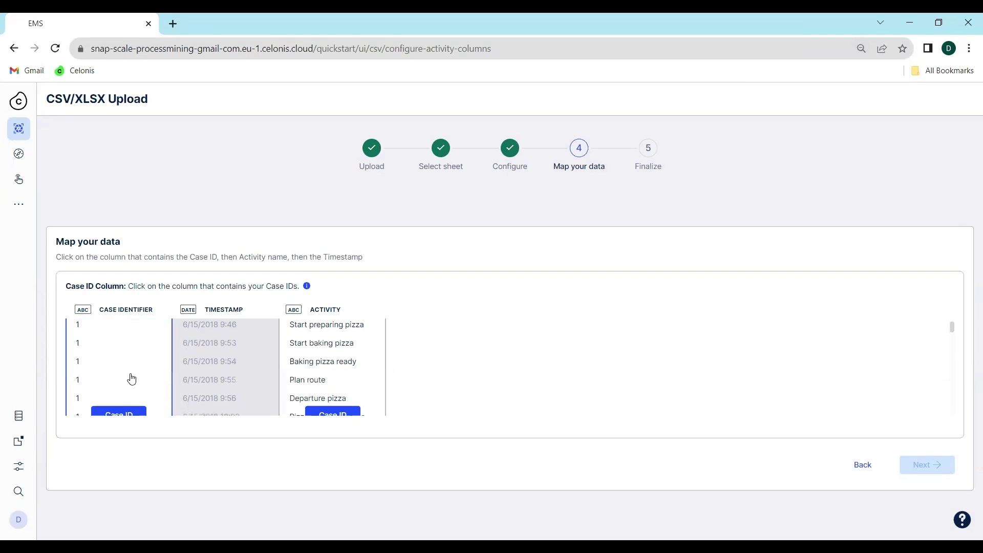
pyautogui.click(130, 416)
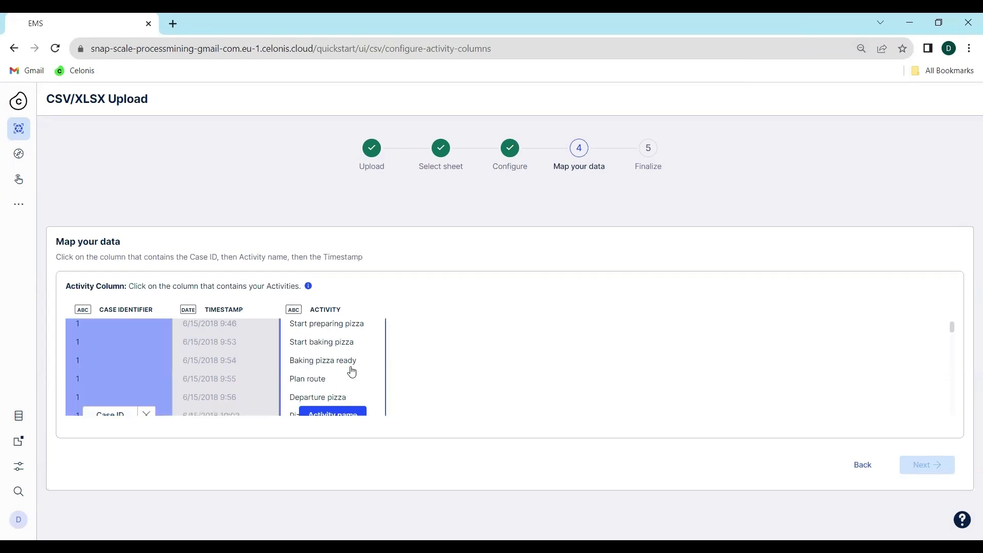
pyautogui.scroll(-2, 352, 371)
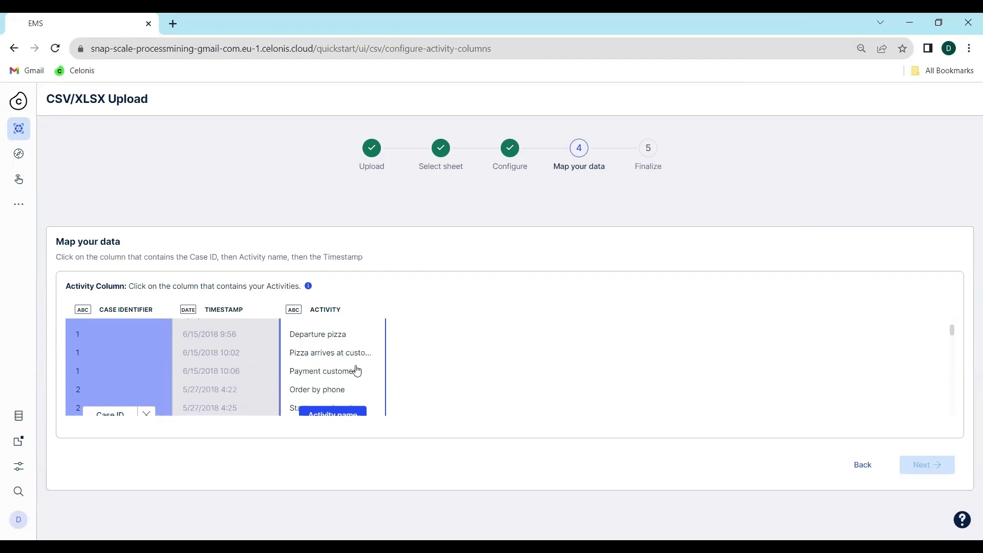
pyautogui.click(342, 416)
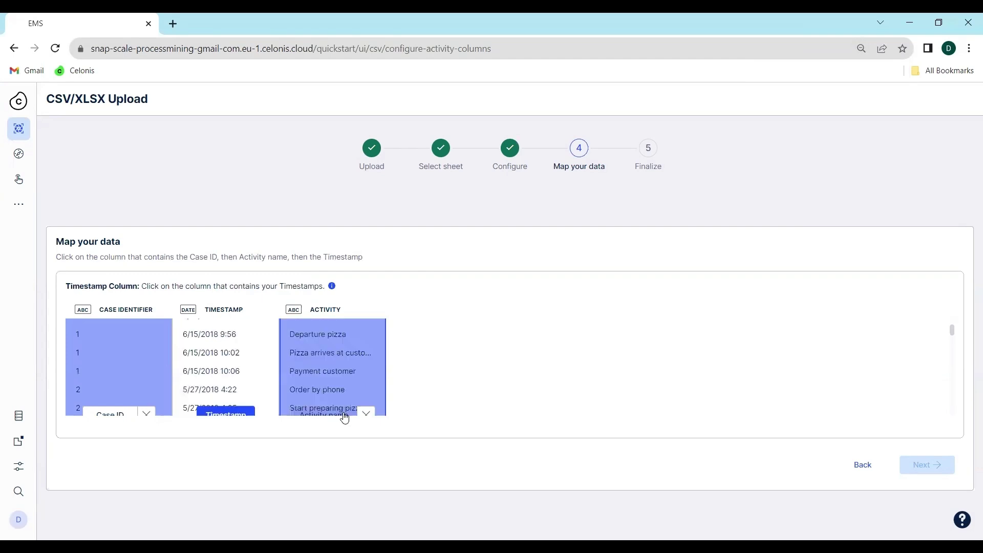
pyautogui.click(234, 416)
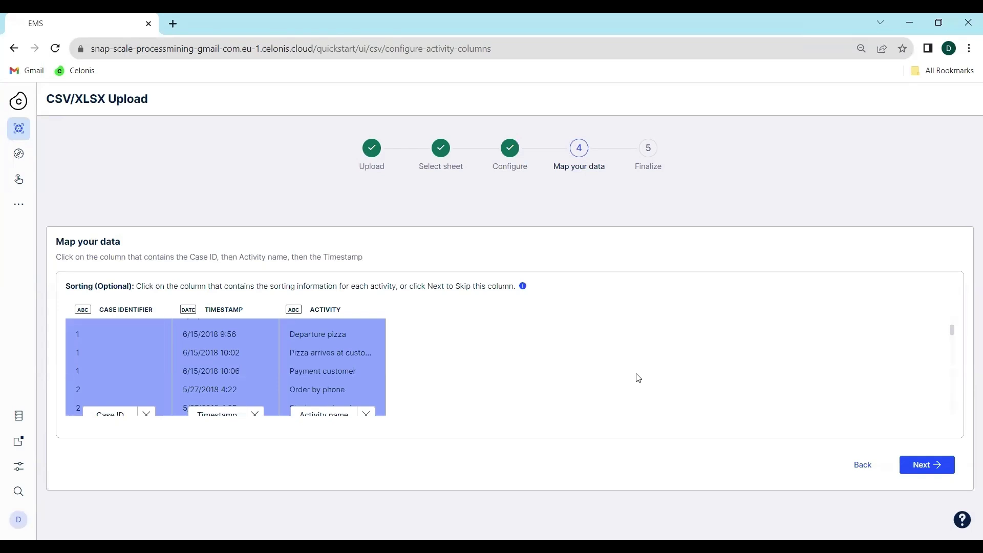
pyautogui.click(934, 466)
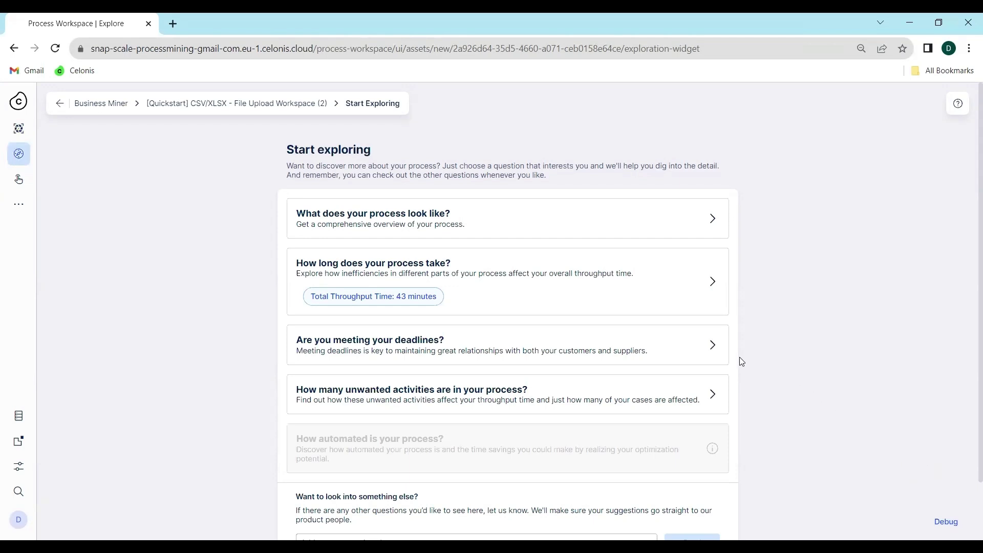
# - Open the 'How long does your process take?' analysis and scroll to Explore more questions
pyautogui.click(402, 311)
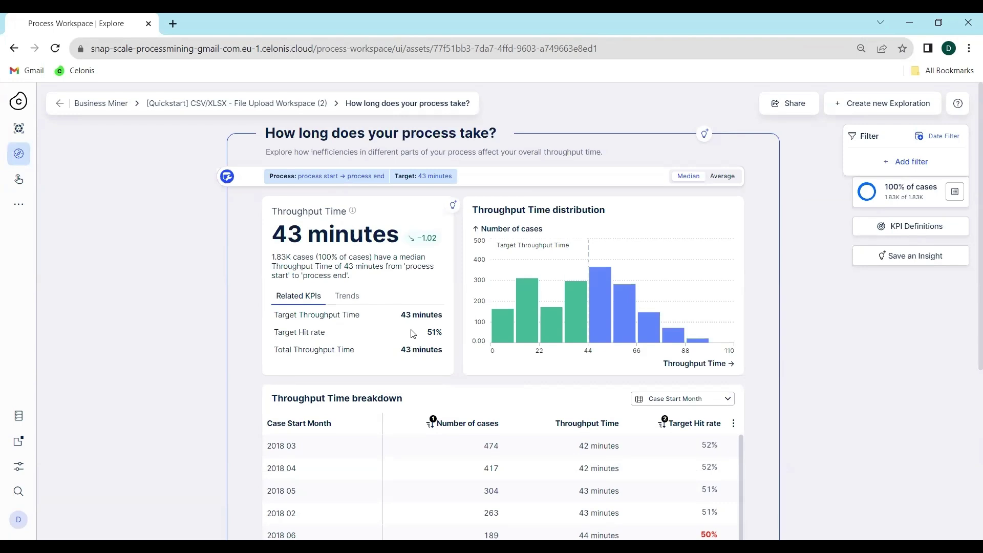
pyautogui.scroll(-5, 413, 334)
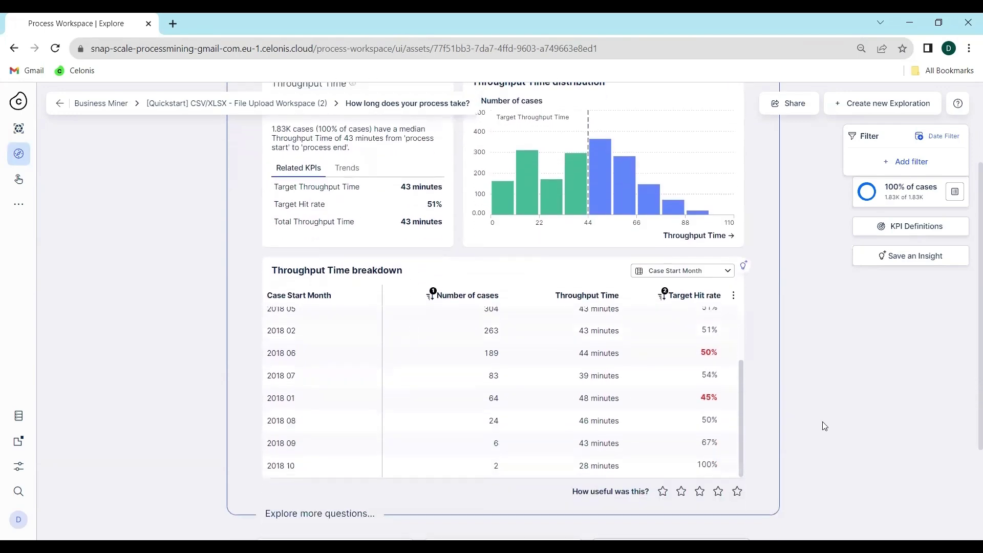
pyautogui.scroll(-3, 825, 425)
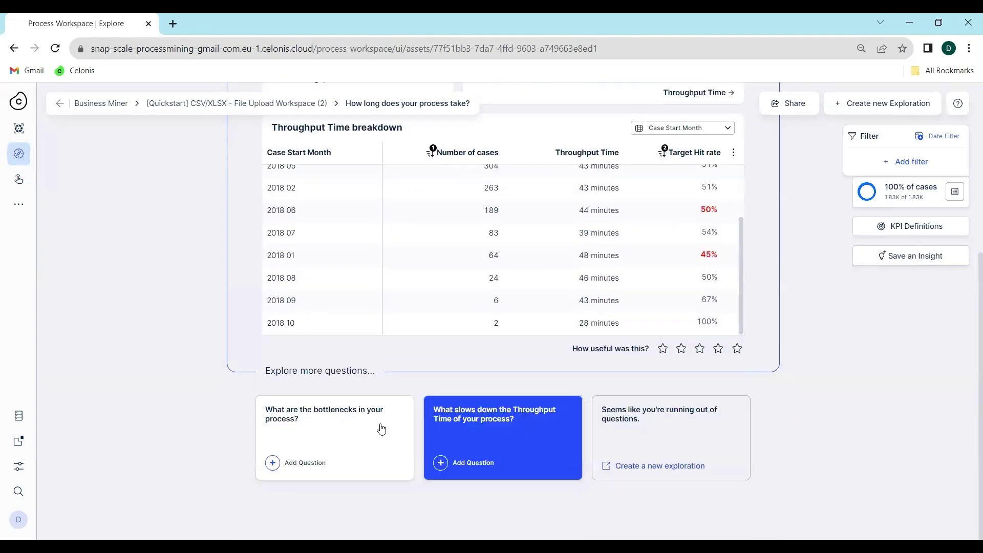
# - Add the 'What are the bottlenecks in your process?' question and scroll through its graph
pyautogui.click(342, 432)
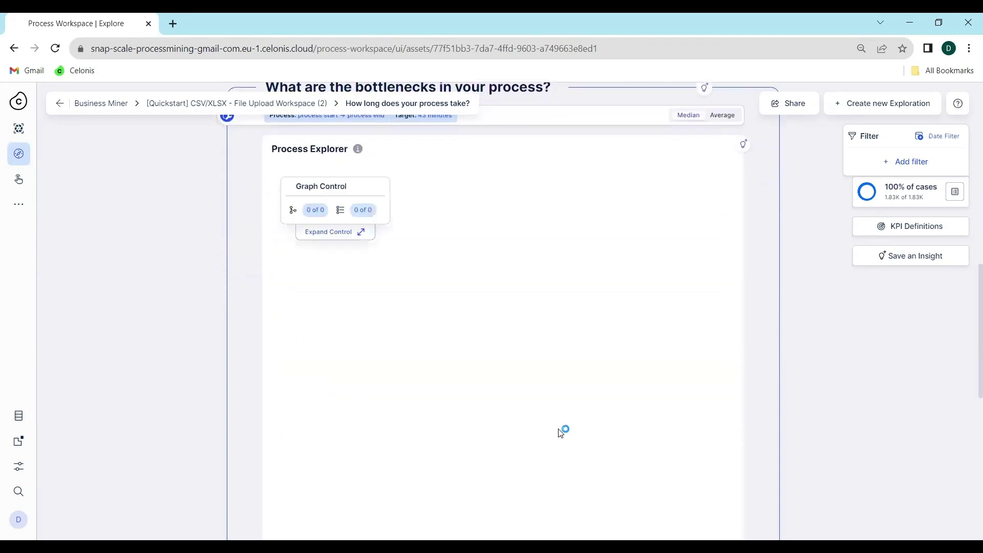
pyautogui.scroll(-3, 558, 427)
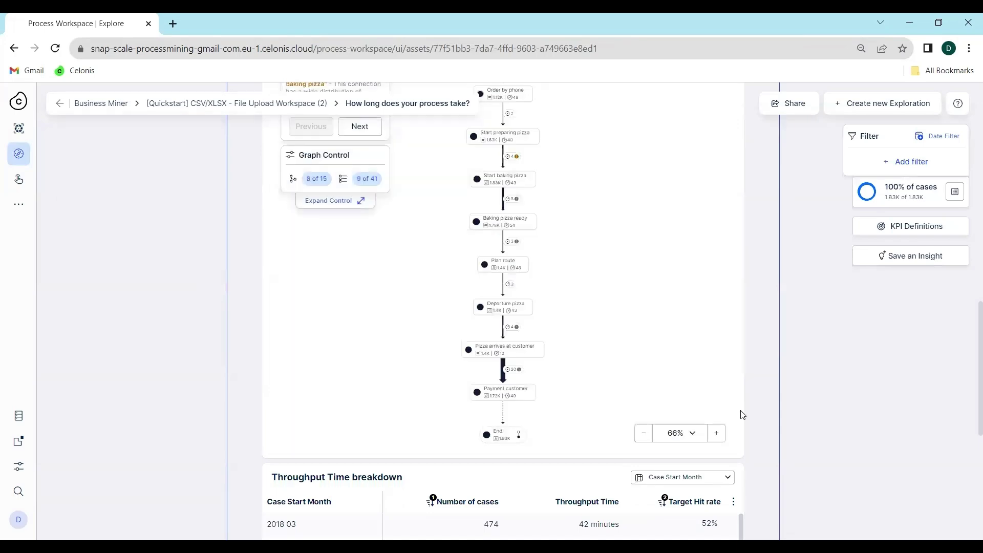
pyautogui.scroll(-7, 744, 415)
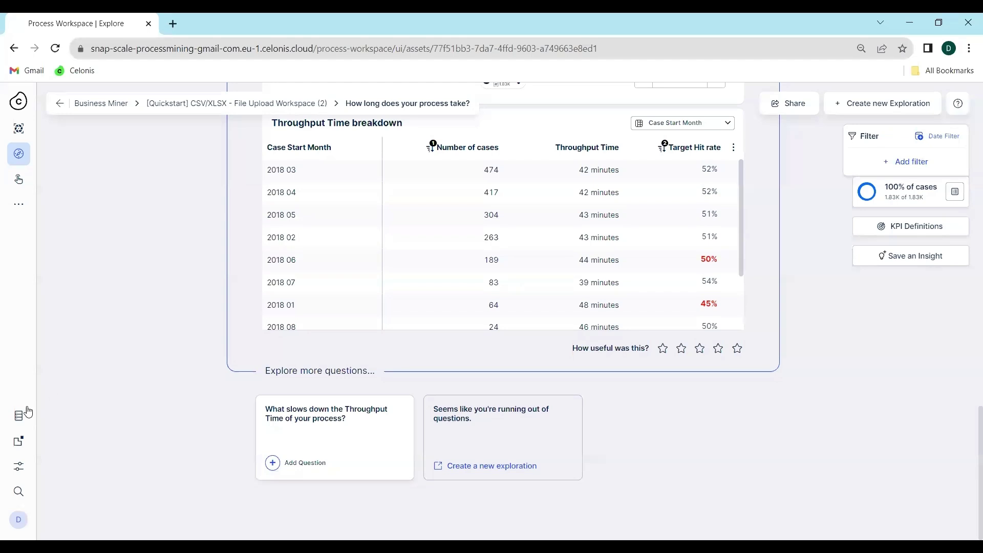
# - In Studio, start a new space and name it 'Pizza space'
pyautogui.moveTo(25, 420)
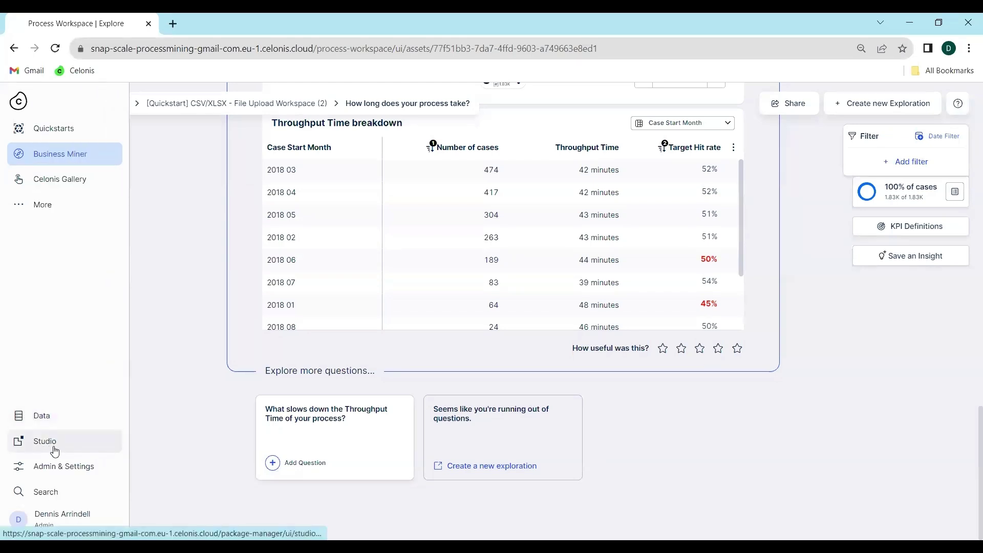
pyautogui.click(74, 451)
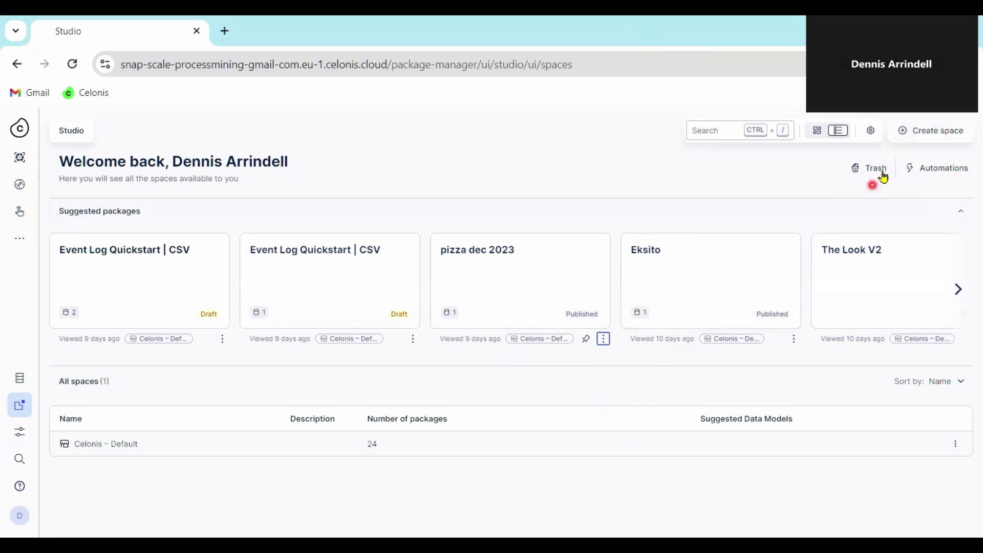
pyautogui.click(932, 132)
pyautogui.click(443, 283)
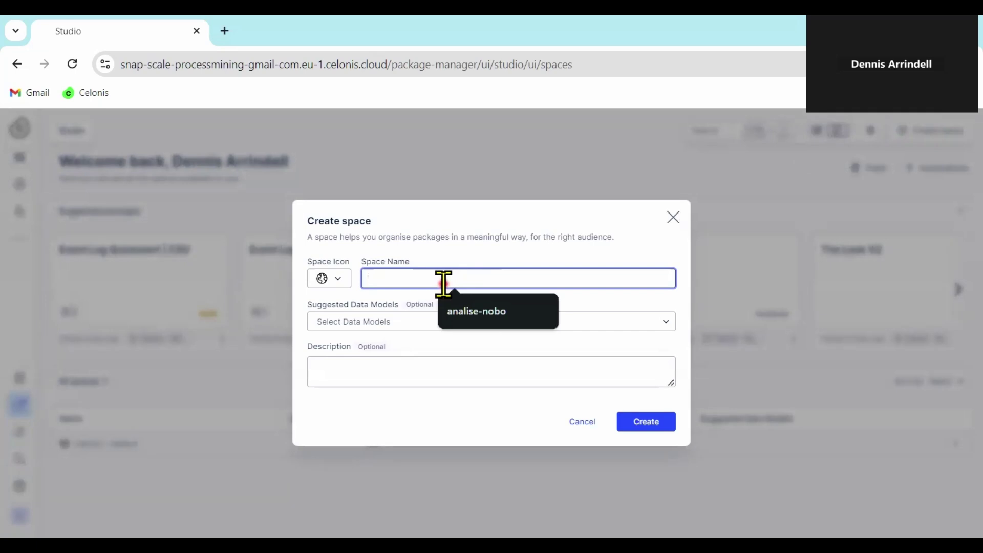
pyautogui.write('Pizza')
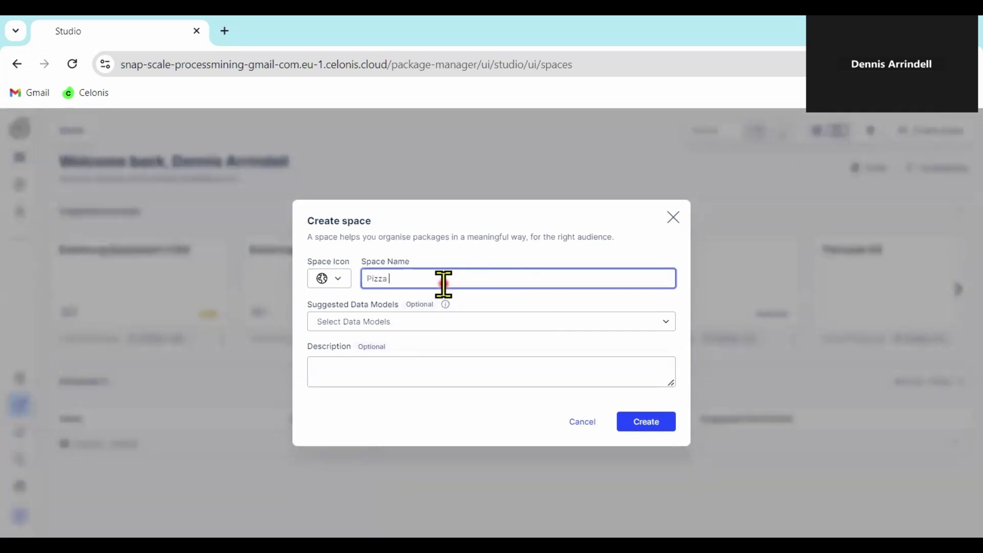
pyautogui.write(' space')
pyautogui.click(685, 295)
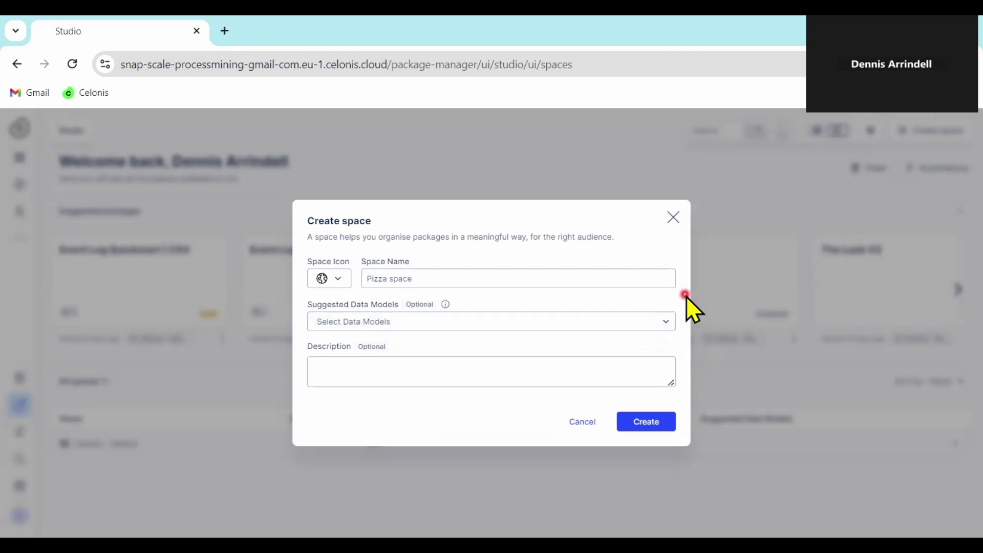
# - Re-sort the data model list and pick [Quickstarts] CSV/XLSX as the suggested data model
pyautogui.click(666, 322)
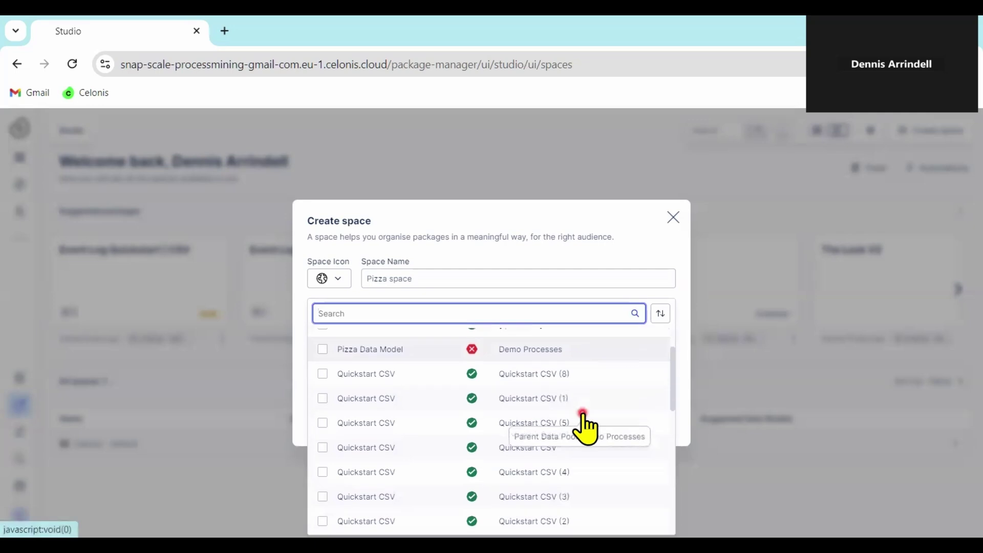
pyautogui.scroll(-10, 582, 414)
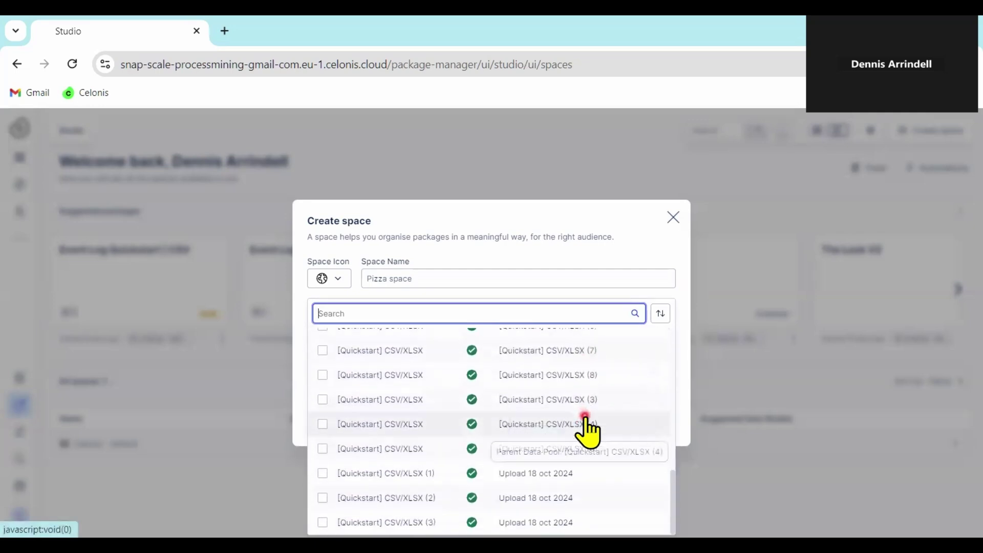
pyautogui.scroll(10, 588, 431)
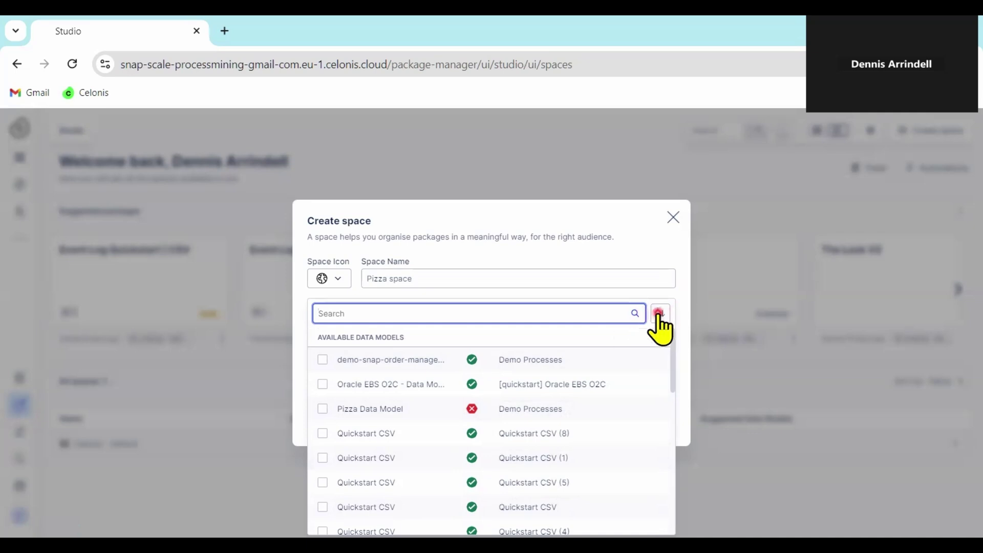
pyautogui.click(667, 314)
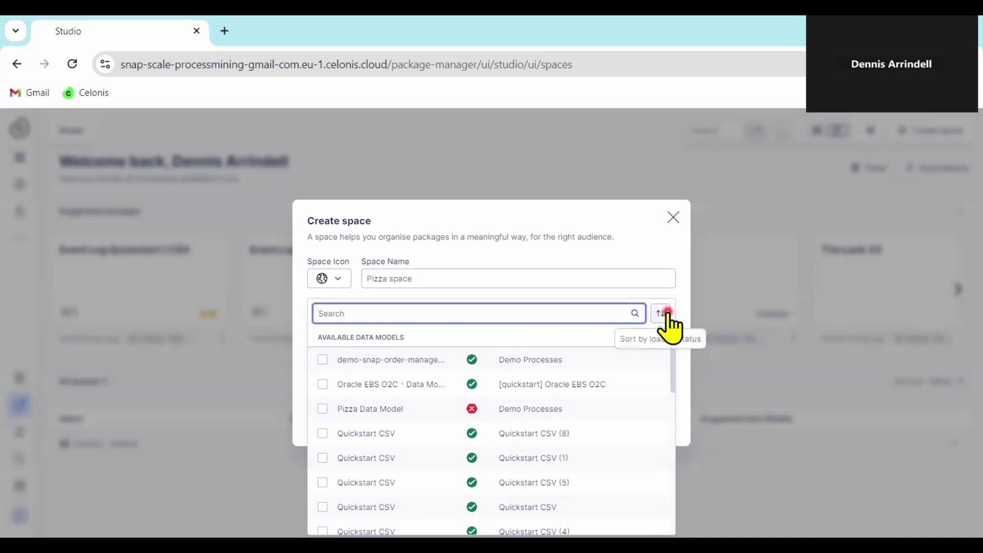
pyautogui.click(663, 314)
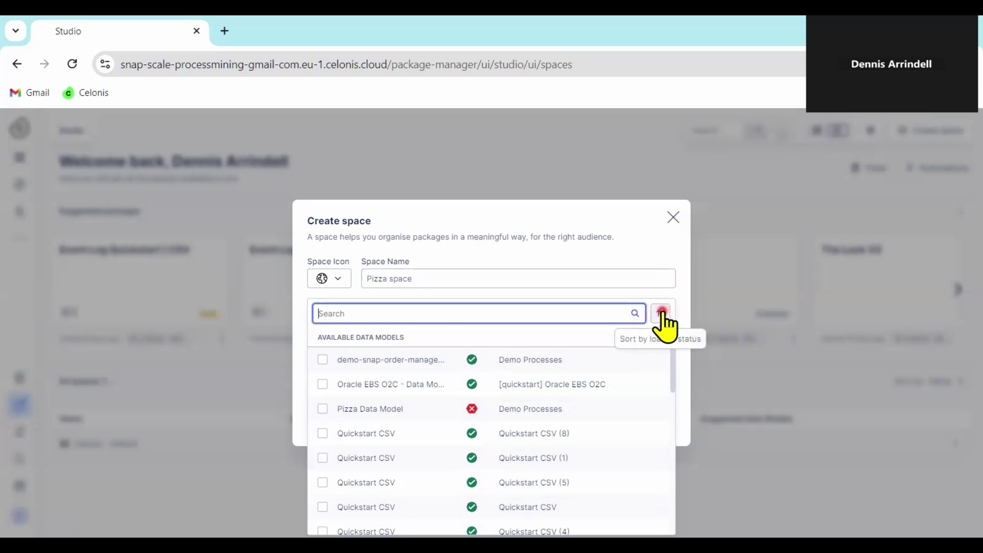
pyautogui.click(668, 315)
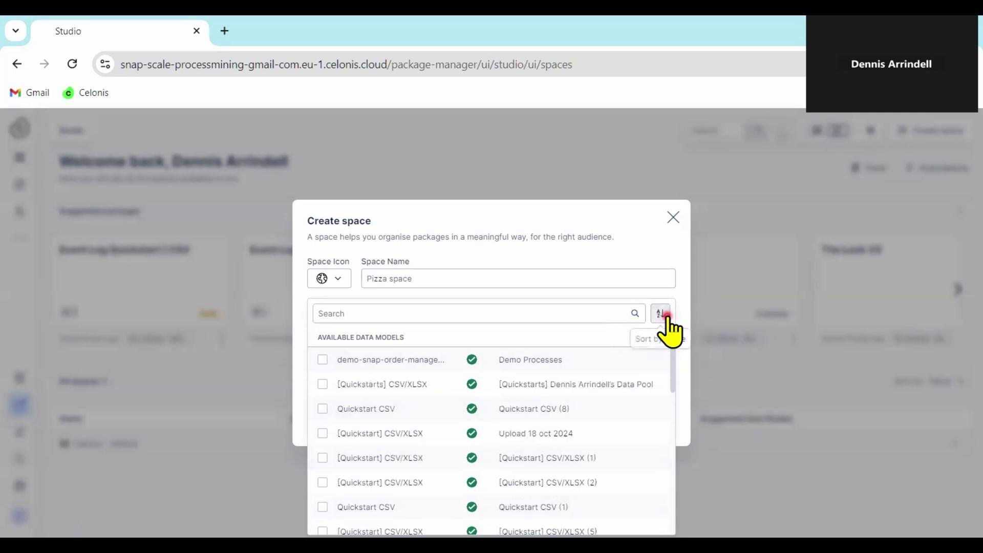
pyautogui.click(371, 377)
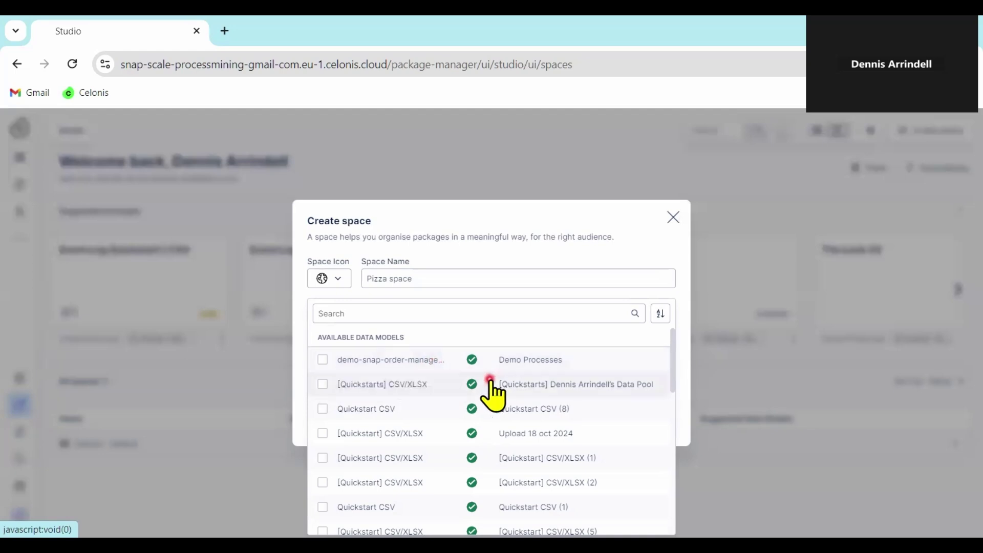
pyautogui.click(520, 387)
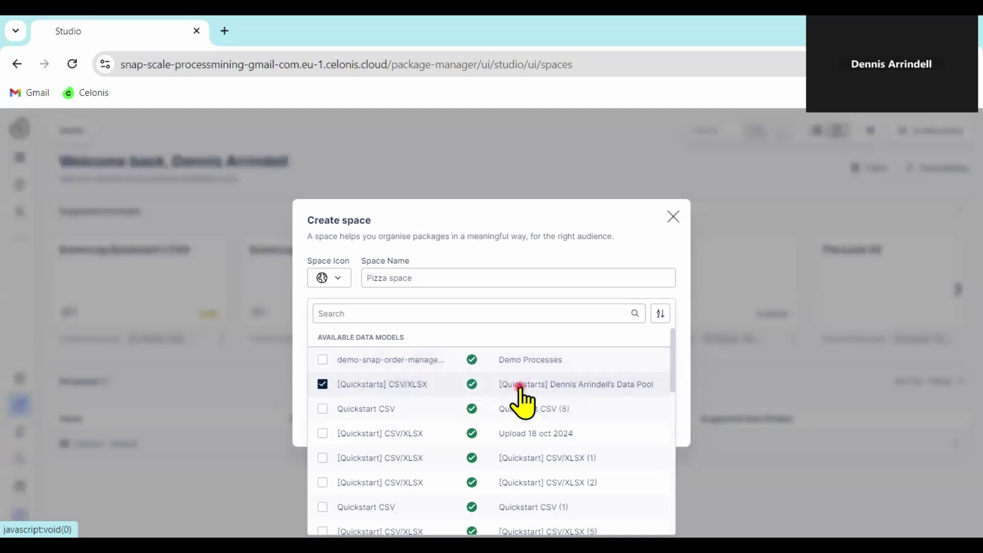
pyautogui.click(681, 374)
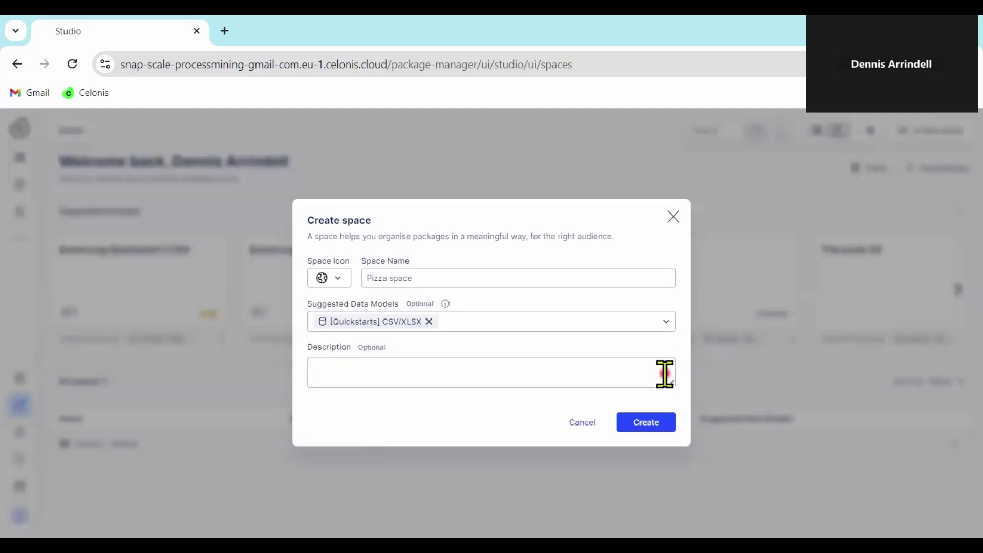
# - Create the Pizza space, then a 'Pizza package' that starts with an analysis
pyautogui.click(647, 424)
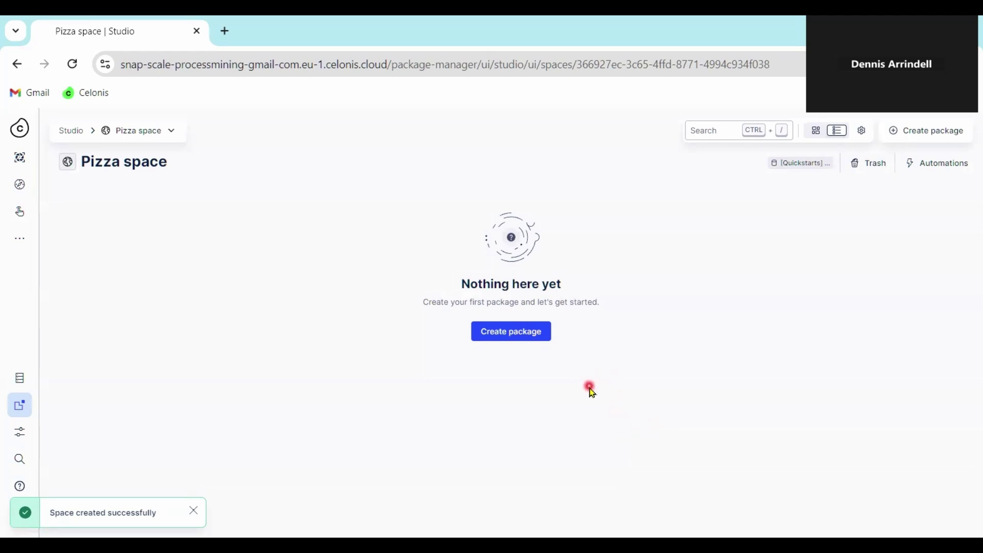
pyautogui.click(511, 333)
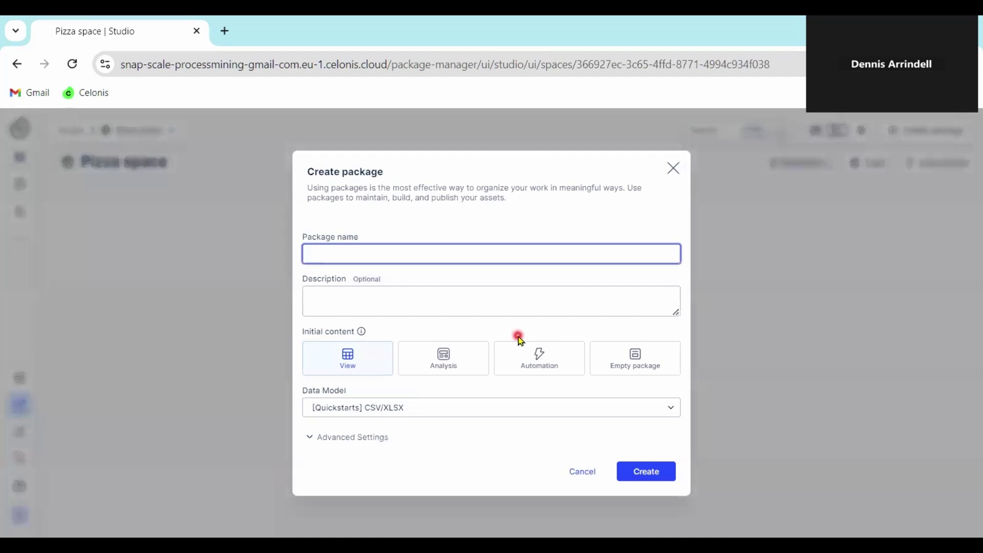
pyautogui.write('Pizza package')
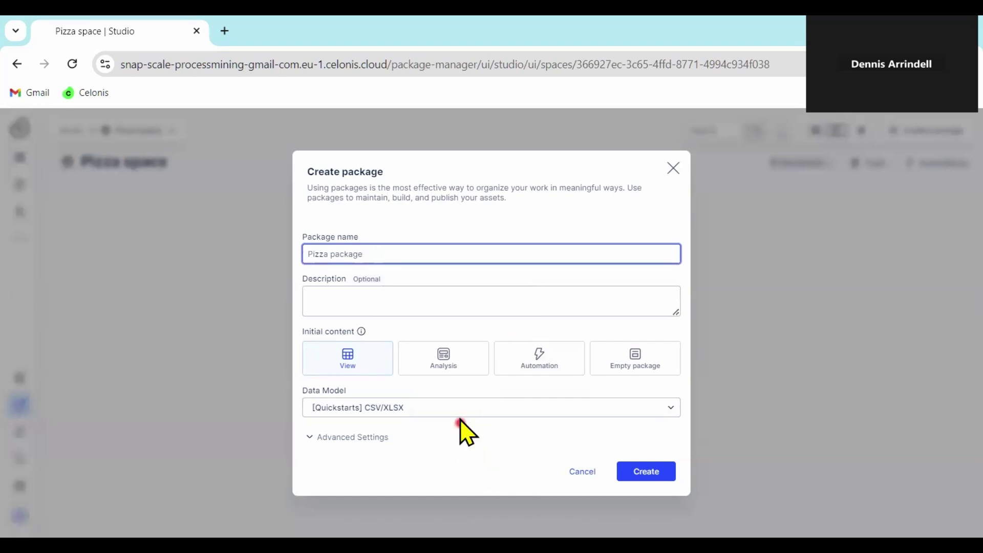
pyautogui.click(471, 365)
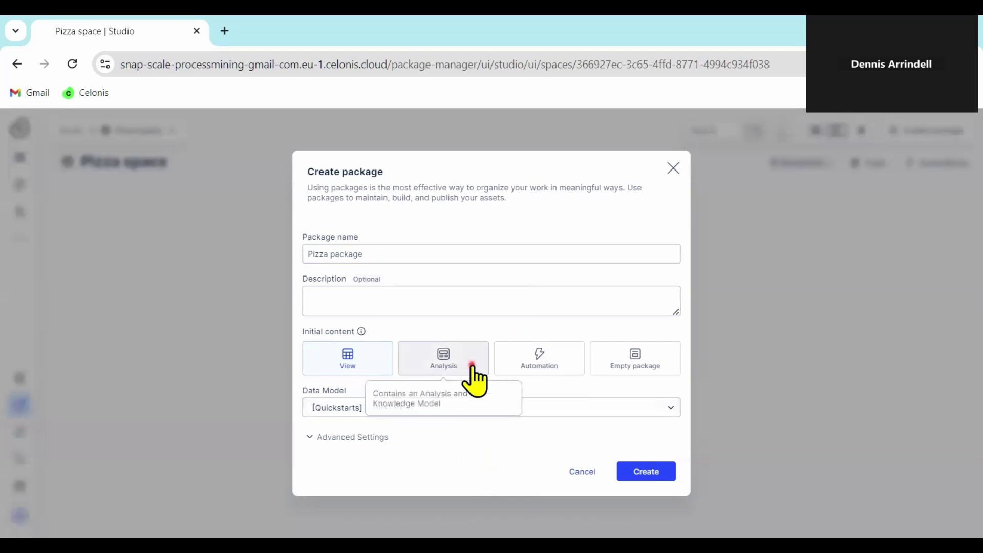
pyautogui.click(662, 472)
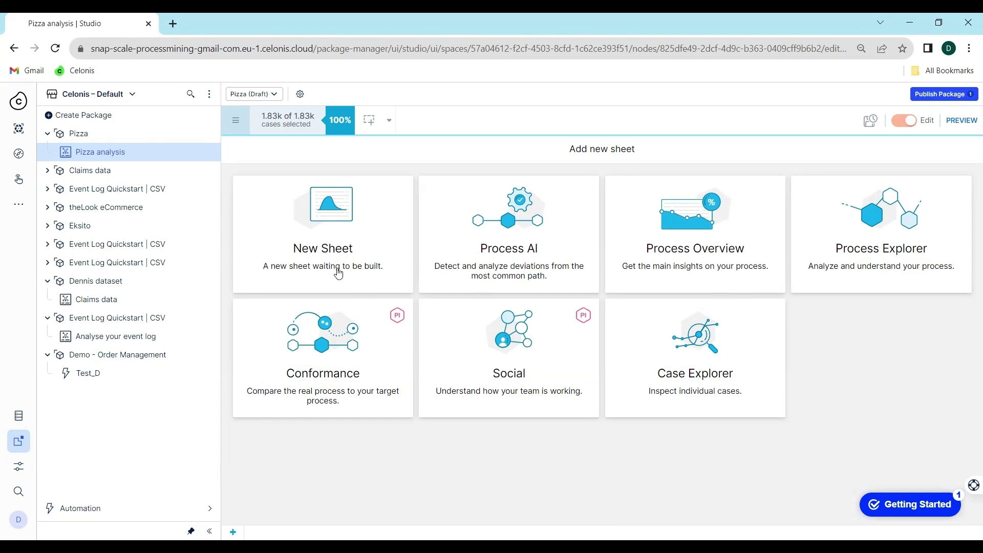
# - Add a Process Explorer sheet and pan its map between Process End and Process Start
pyautogui.click(917, 254)
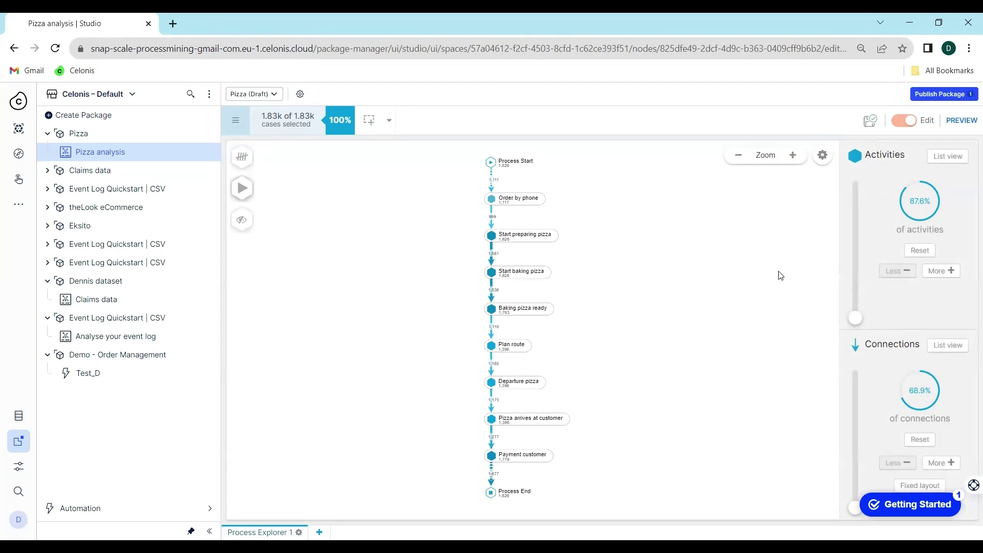
pyautogui.scroll(3, 781, 275)
pyautogui.scroll(1, 712, 287)
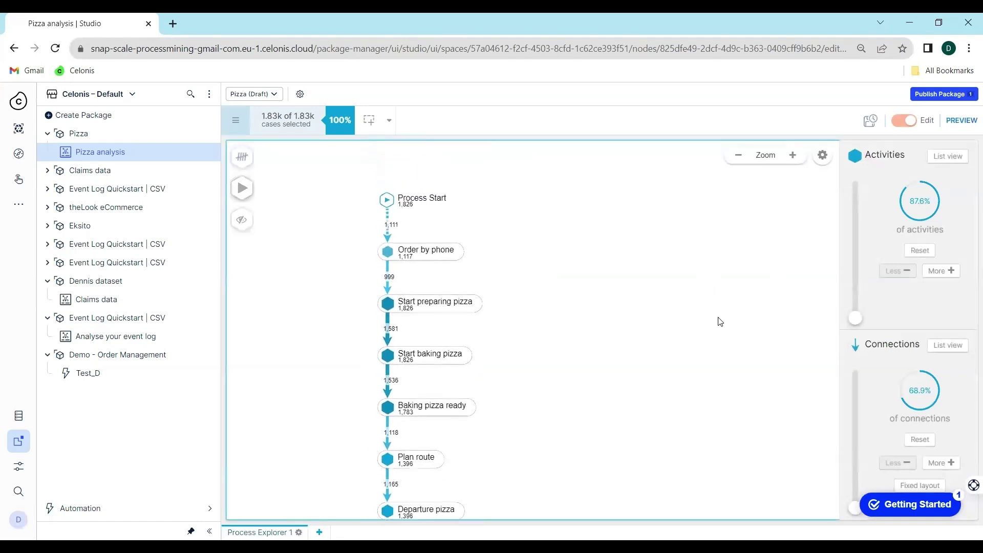
pyautogui.scroll(-2, 712, 317)
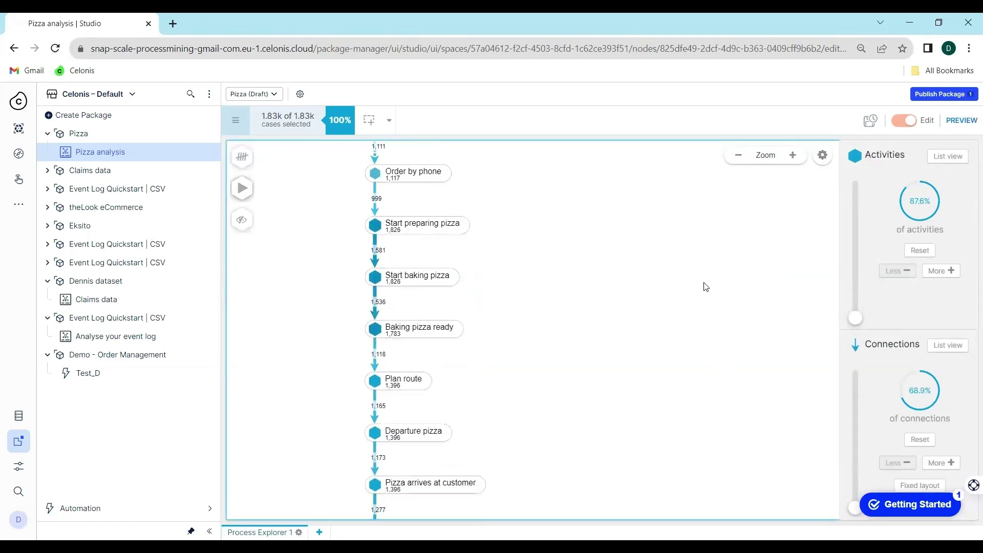
pyautogui.scroll(-3, 705, 307)
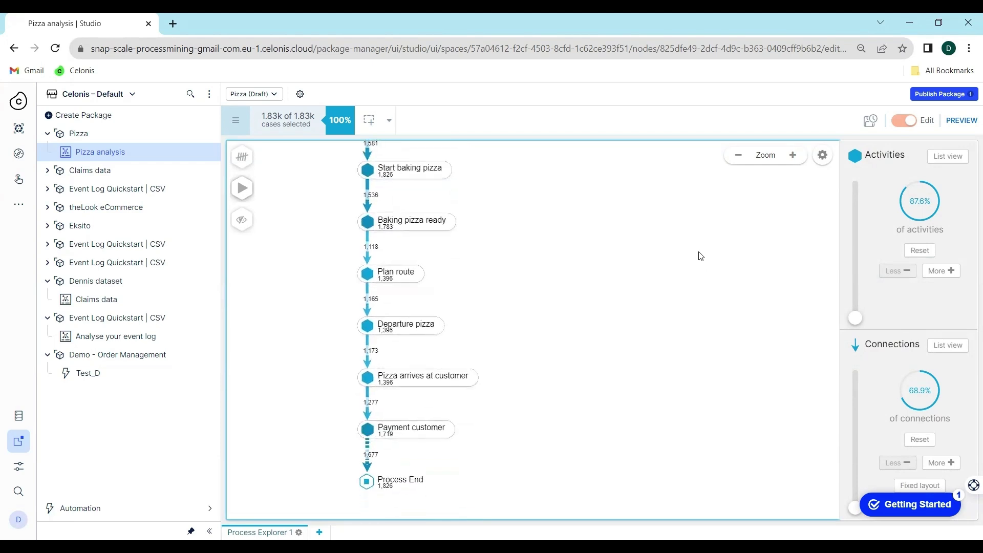
pyautogui.scroll(2, 684, 262)
pyautogui.moveTo(637, 320); pyautogui.dragTo(711, 214)
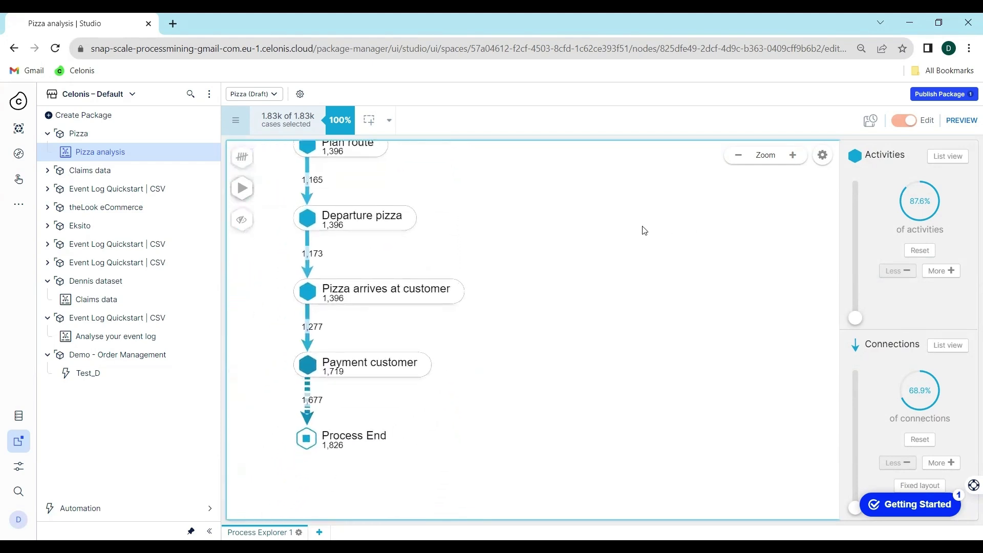
pyautogui.moveTo(644, 231); pyautogui.dragTo(672, 377)
pyautogui.moveTo(653, 200); pyautogui.dragTo(681, 395)
pyautogui.moveTo(662, 303); pyautogui.dragTo(681, 369)
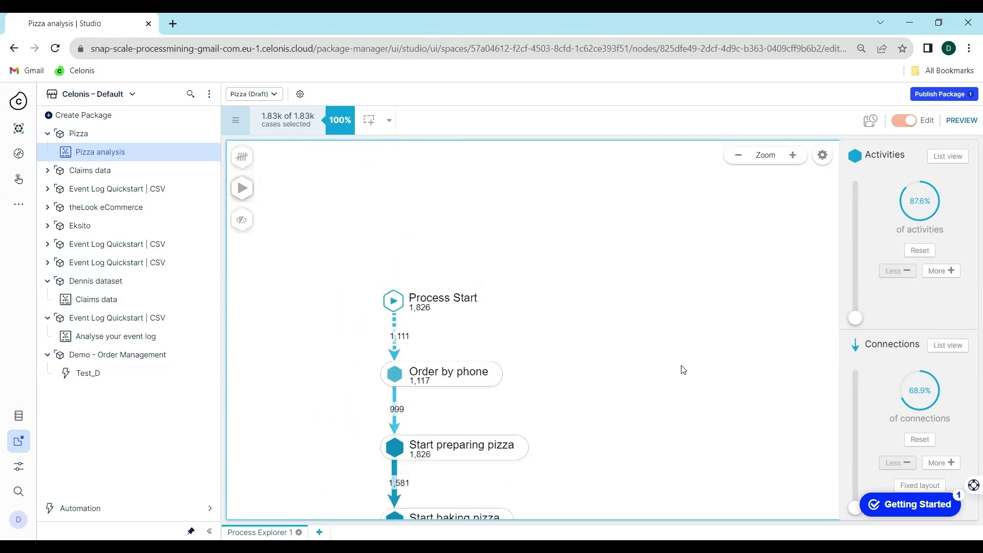
pyautogui.scroll(-3, 681, 368)
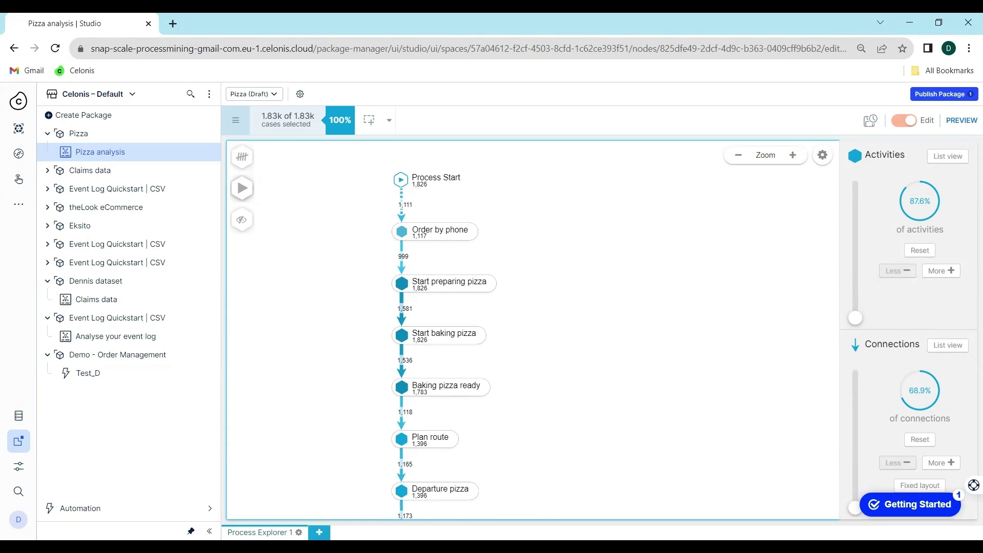
# - Add a Process Overview sheet to the Pizza analysis and view its throughput times page
pyautogui.click(319, 532)
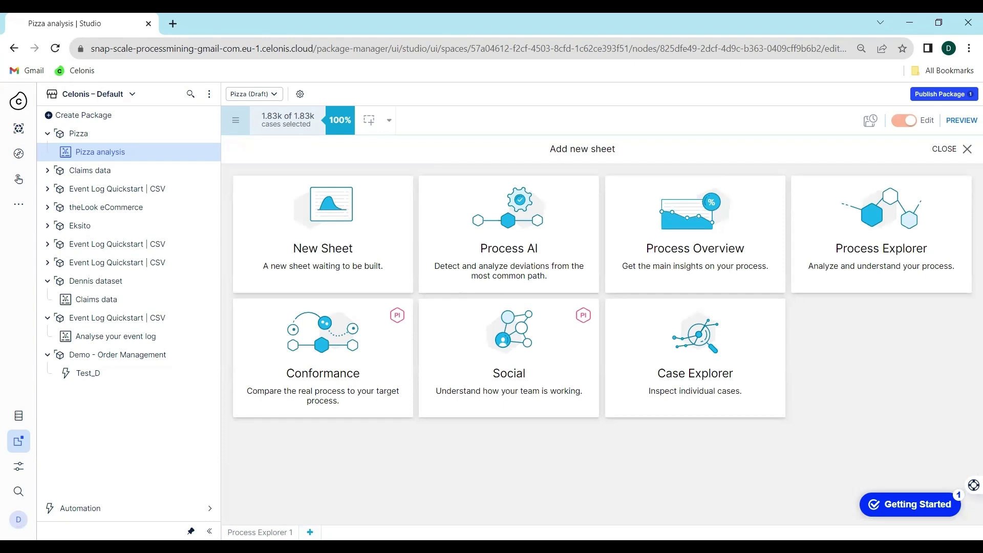
pyautogui.click(681, 247)
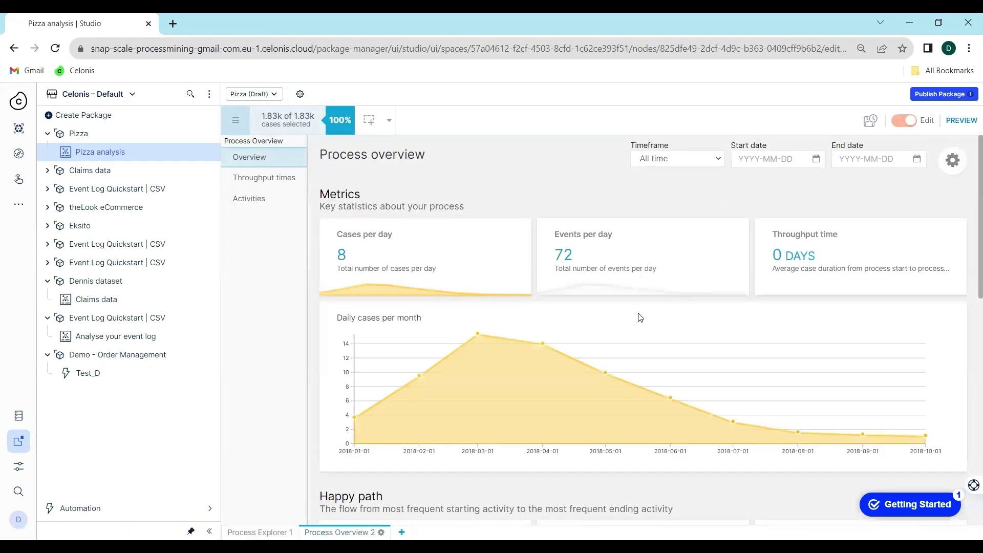
pyautogui.click(265, 180)
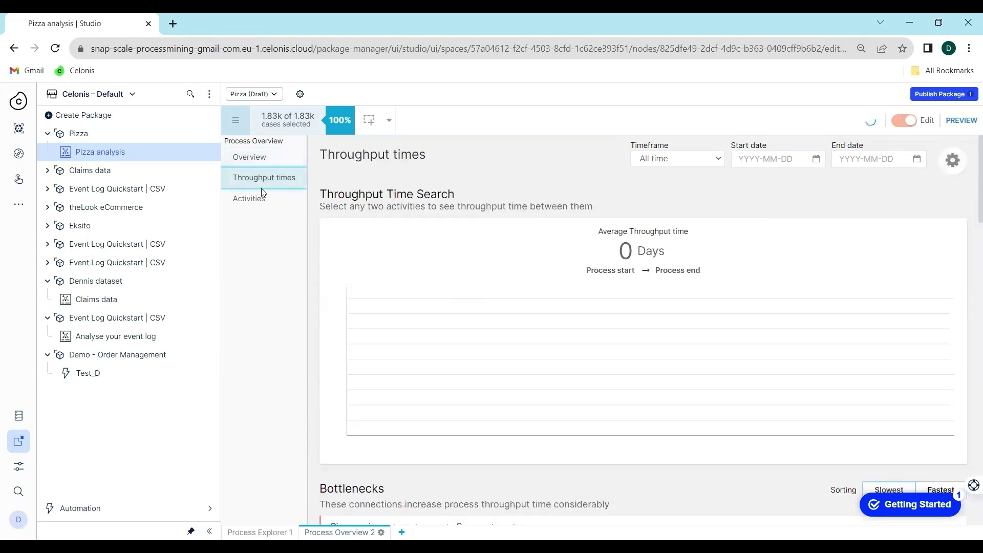
# - Show the Activities bubble chart, then bring up the Add new sheet template chooser
pyautogui.click(254, 202)
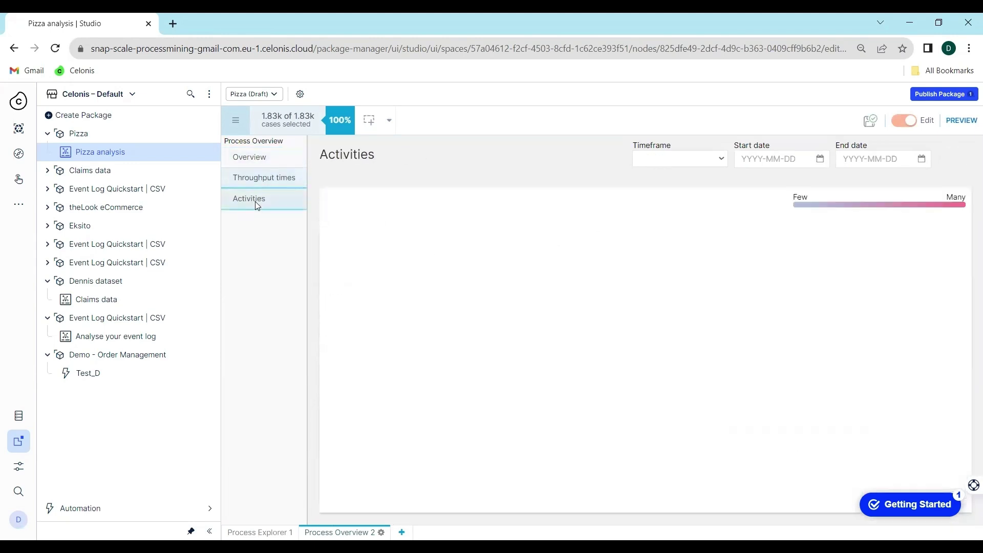
pyautogui.moveTo(621, 389)
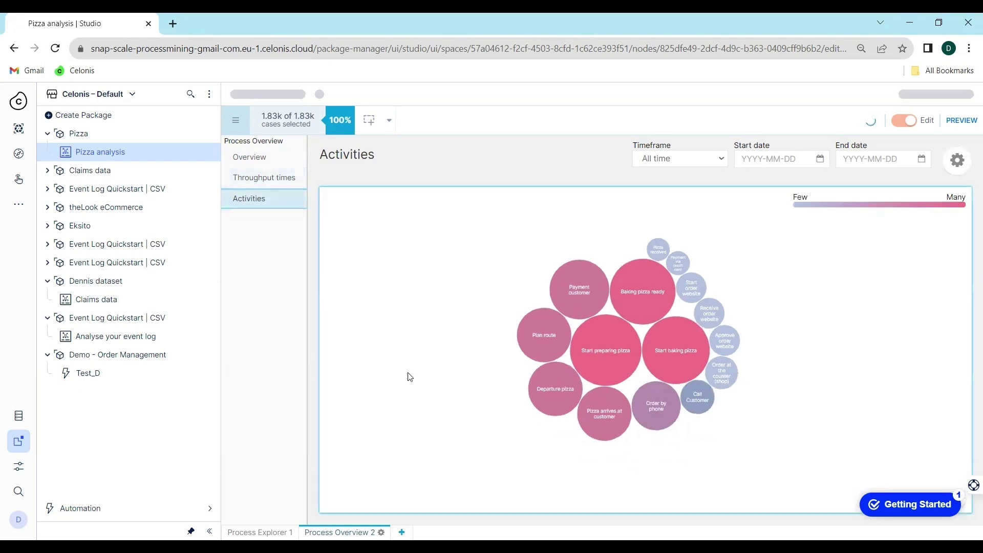
pyautogui.click(401, 532)
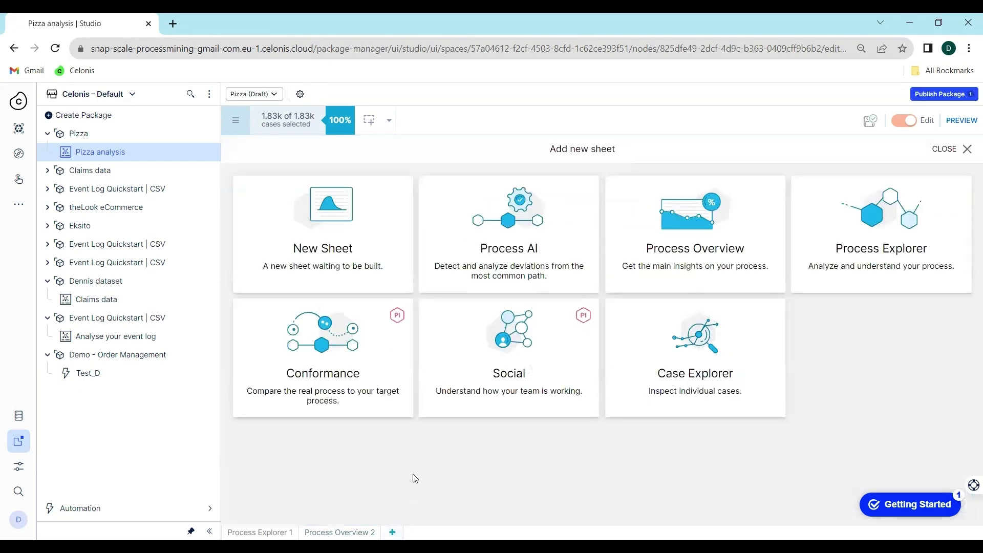
# - Add a new blank sheet from the sheet gallery
pyautogui.press('Escape')
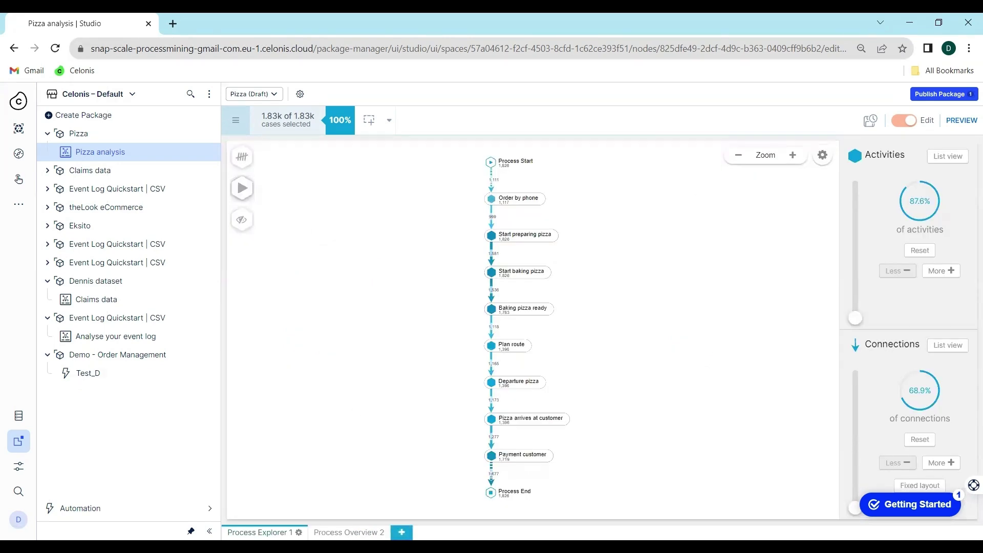
pyautogui.click(401, 532)
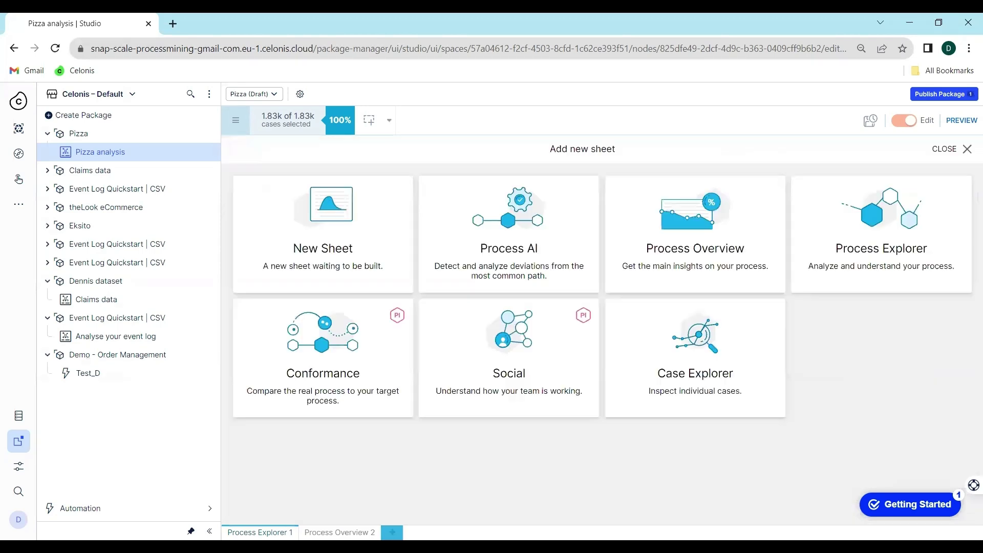
pyautogui.click(362, 237)
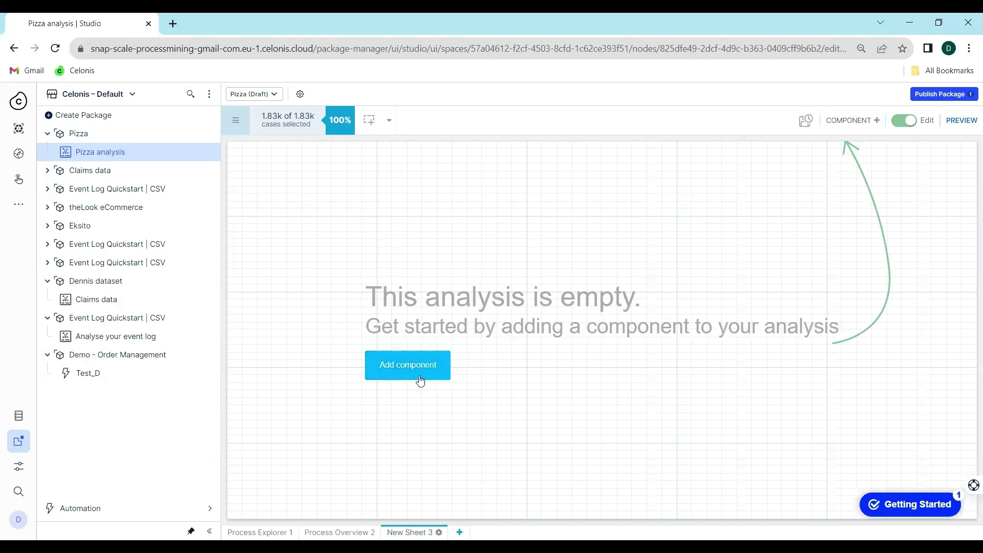
# - Place a Process Explorer map on the sheet and enlarge it to fill most of the canvas
pyautogui.click(428, 371)
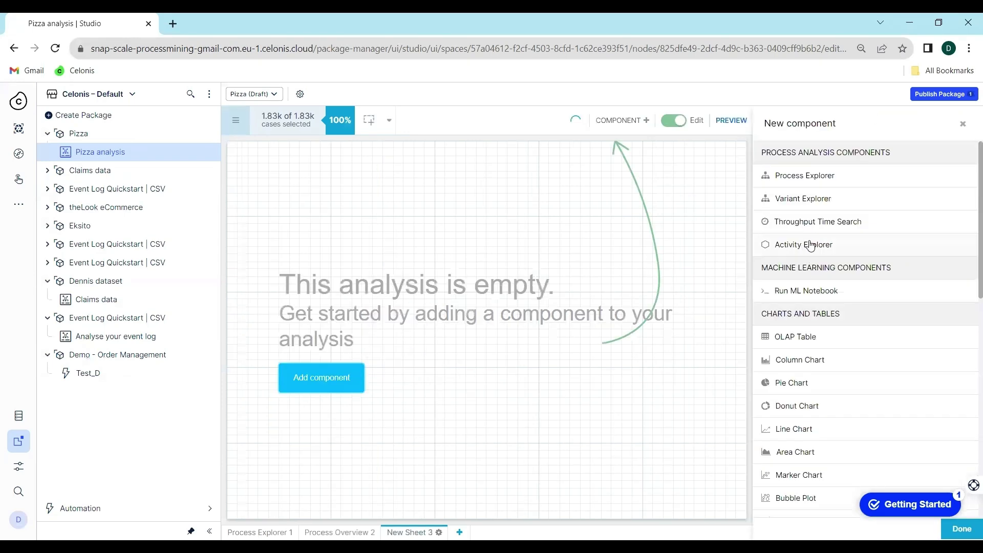
pyautogui.click(820, 176)
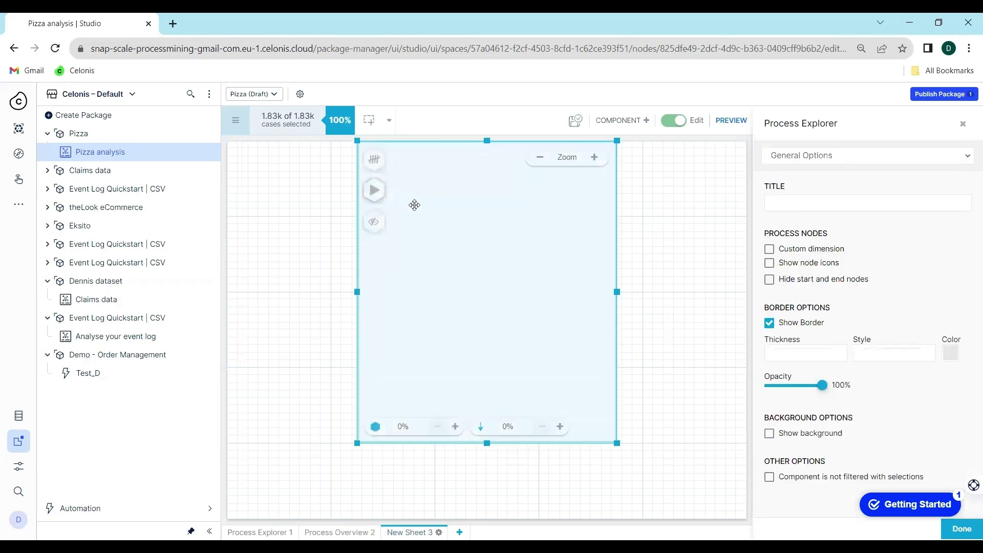
pyautogui.moveTo(357, 295); pyautogui.dragTo(263, 300)
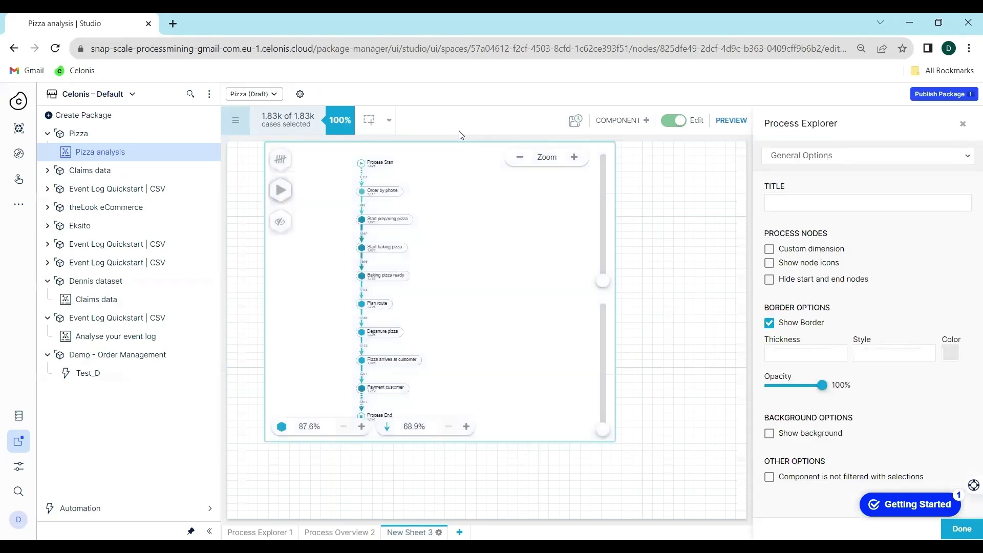
pyautogui.moveTo(436, 142)
pyautogui.mouseDown()
pyautogui.moveTo(451, 193)
pyautogui.moveTo(435, 159)
pyautogui.mouseUp()
pyautogui.moveTo(589, 409); pyautogui.dragTo(643, 511)
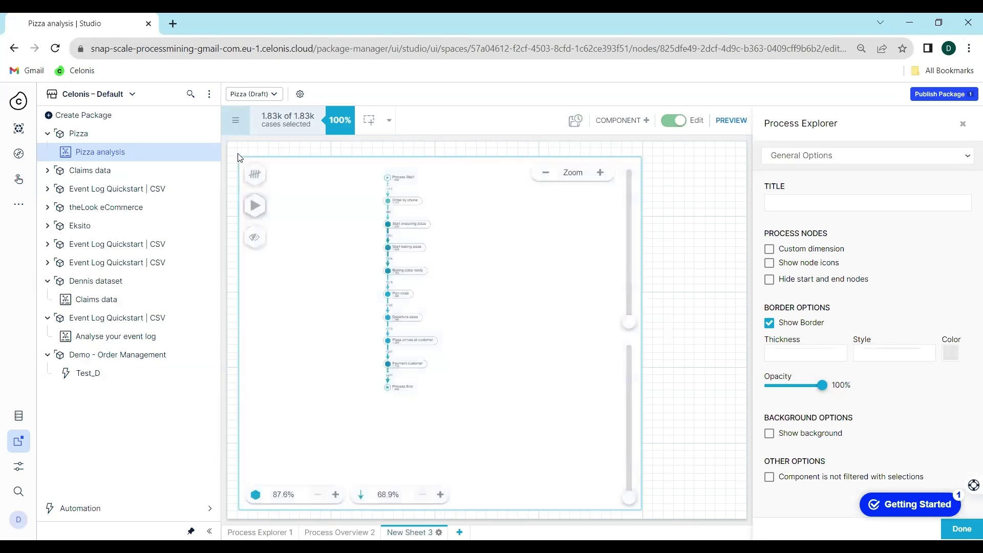
pyautogui.moveTo(243, 156); pyautogui.dragTo(232, 141)
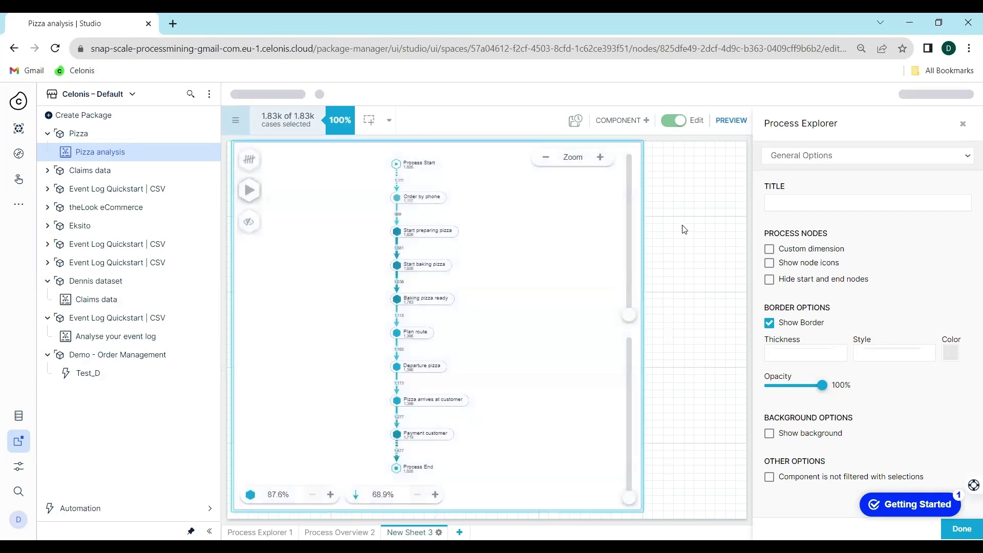
pyautogui.click(684, 224)
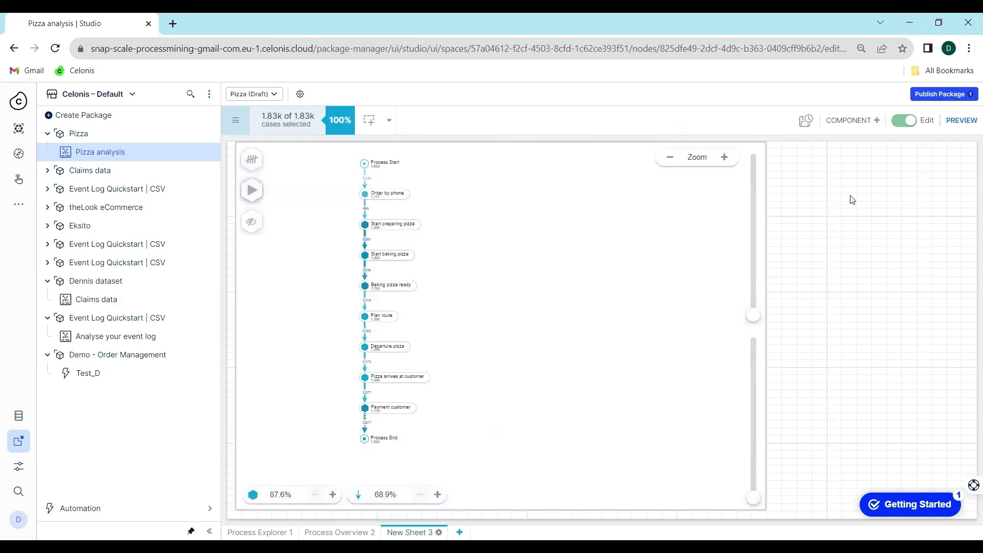
# - Add a widened dropdown beside the process map with placeholder text 'My dropdown menu'
pyautogui.click(853, 120)
pyautogui.scroll(-3, 840, 388)
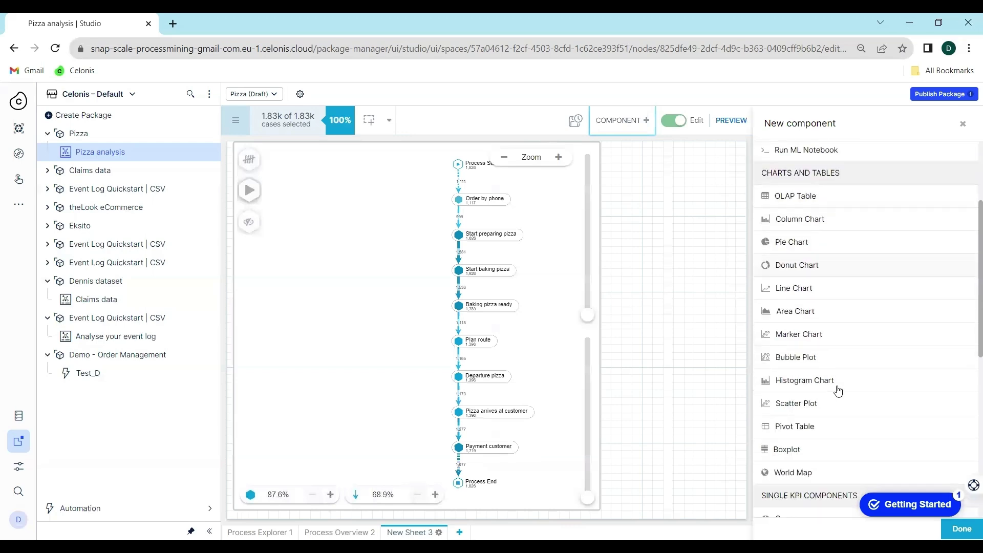
pyautogui.scroll(-5, 838, 392)
pyautogui.scroll(-3, 836, 390)
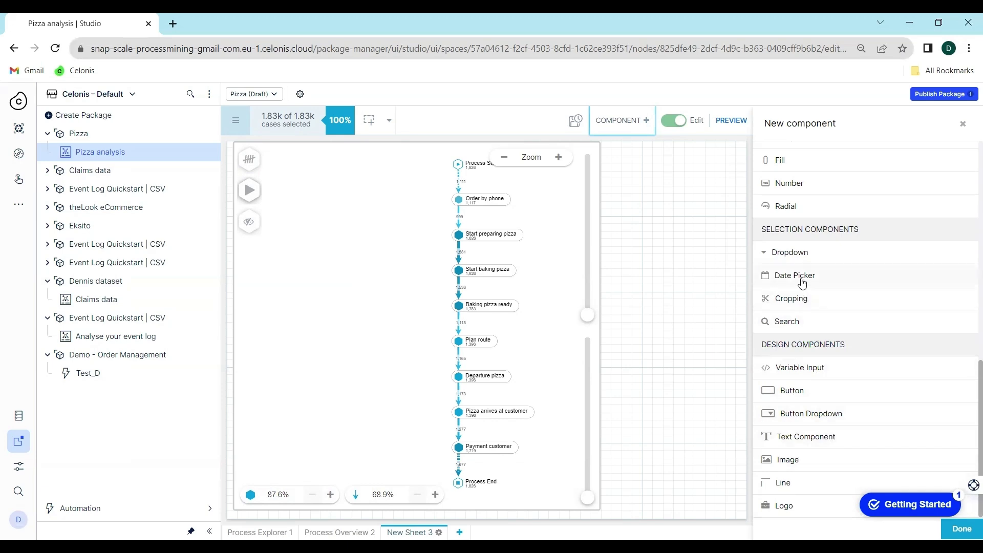
pyautogui.moveTo(791, 252); pyautogui.dragTo(704, 268)
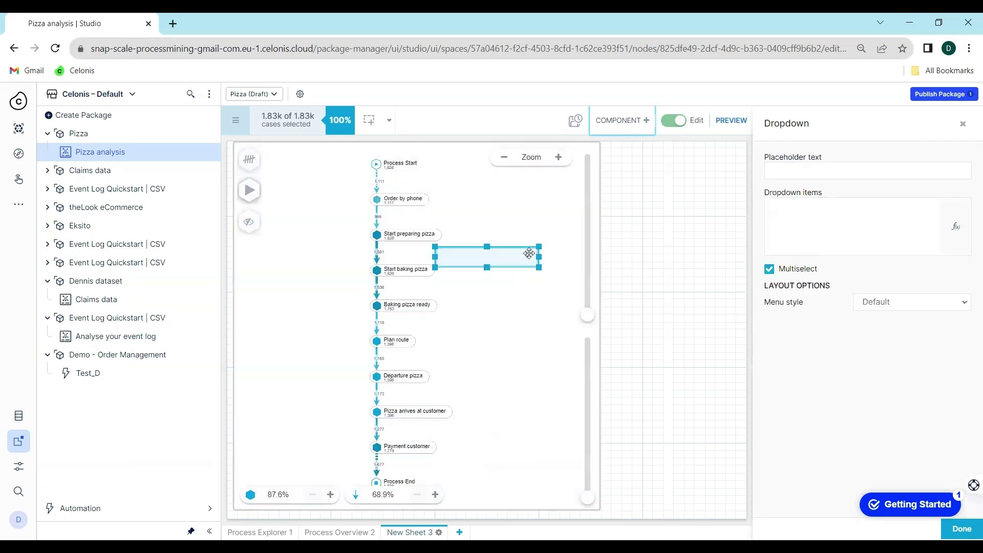
pyautogui.moveTo(538, 246); pyautogui.dragTo(646, 181)
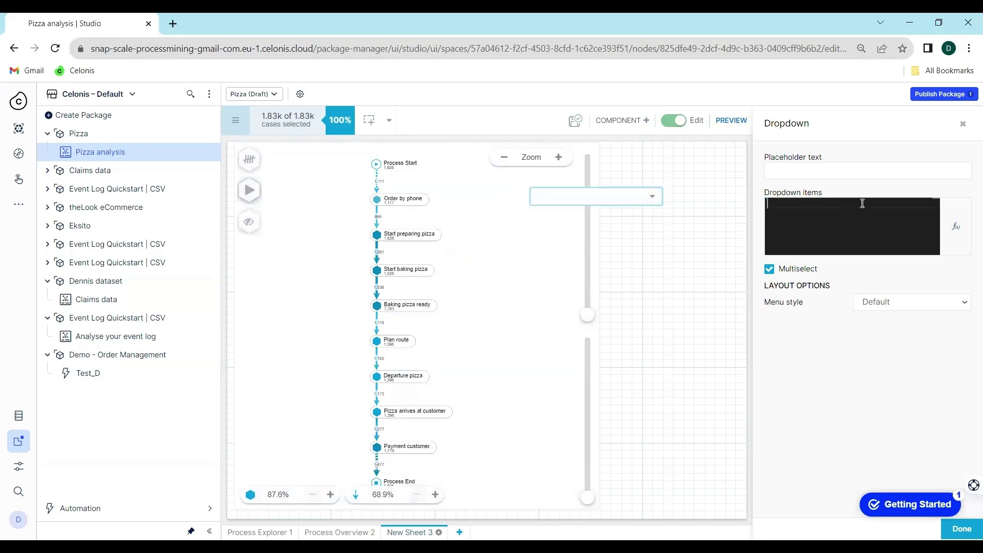
pyautogui.click(823, 167)
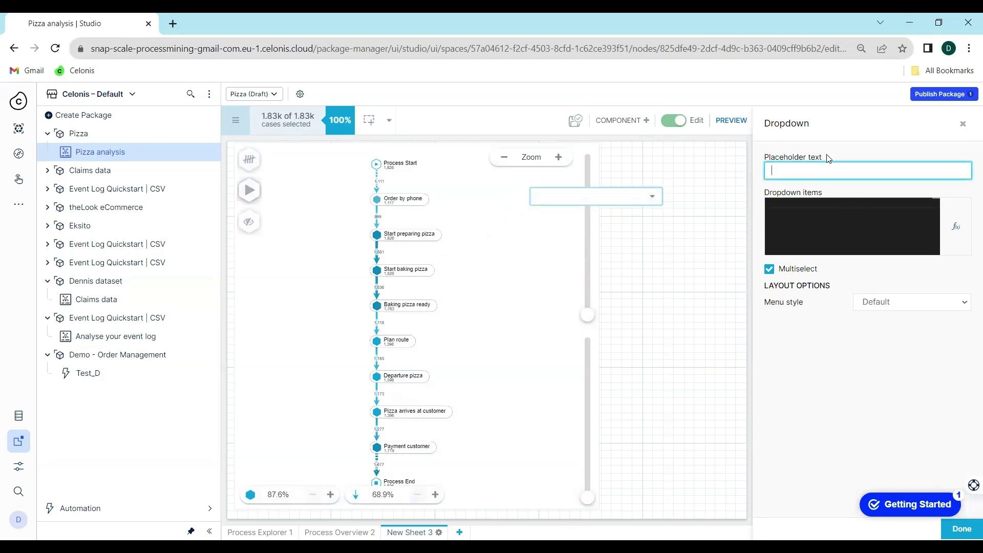
pyautogui.write('My dropdown m')
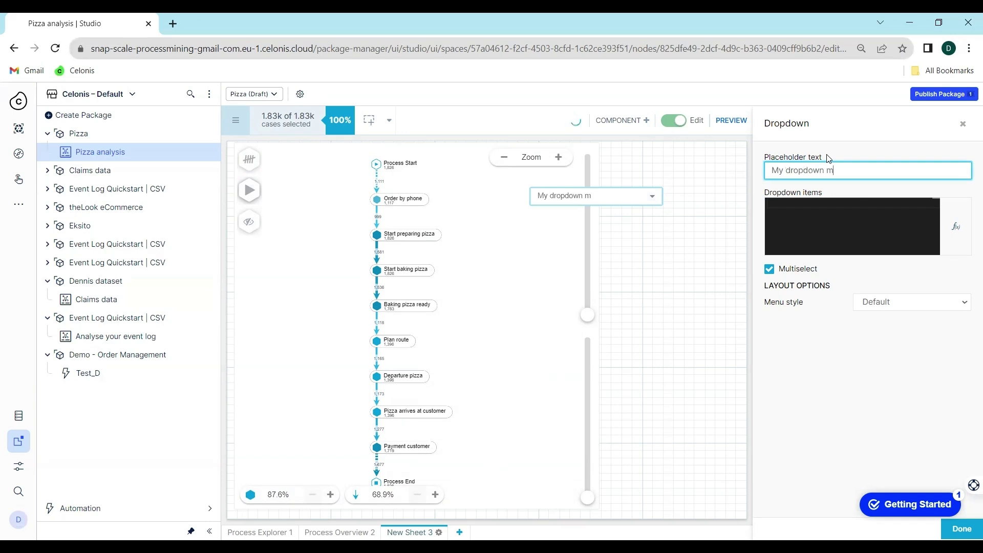
pyautogui.write('enuy')
# - Narrow the process map and send it to the back layer behind the dropdown
pyautogui.moveTo(600, 142)
pyautogui.mouseDown()
pyautogui.moveTo(732, 147)
pyautogui.moveTo(606, 147)
pyautogui.mouseUp()
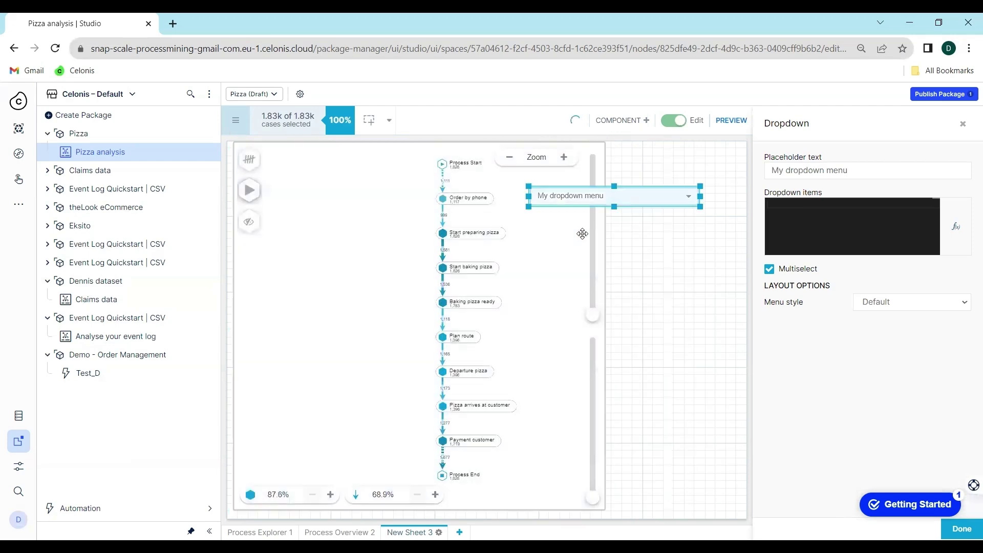
pyautogui.rightClick(582, 240)
pyautogui.moveTo(626, 294)
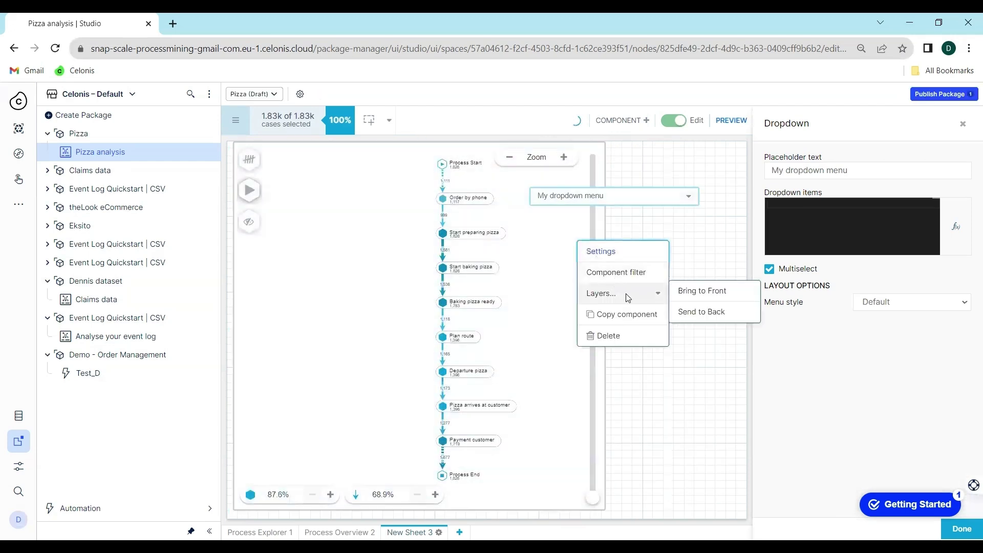
pyautogui.click(692, 296)
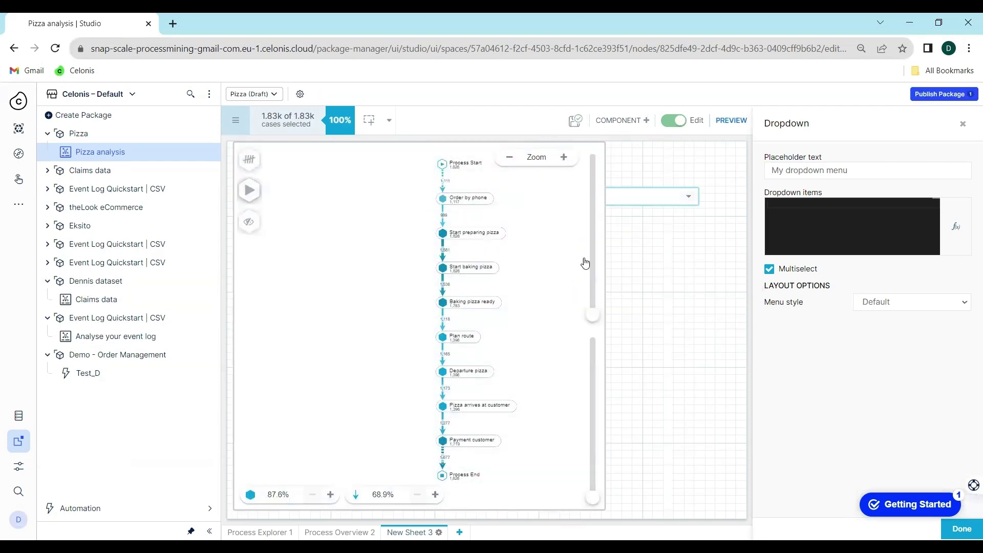
pyautogui.rightClick(559, 241)
pyautogui.moveTo(608, 293)
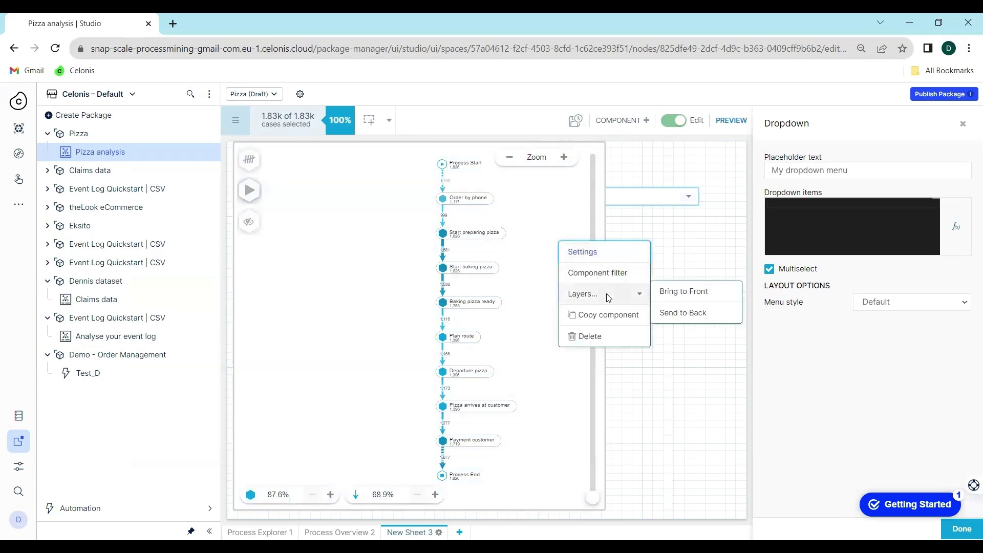
pyautogui.click(699, 320)
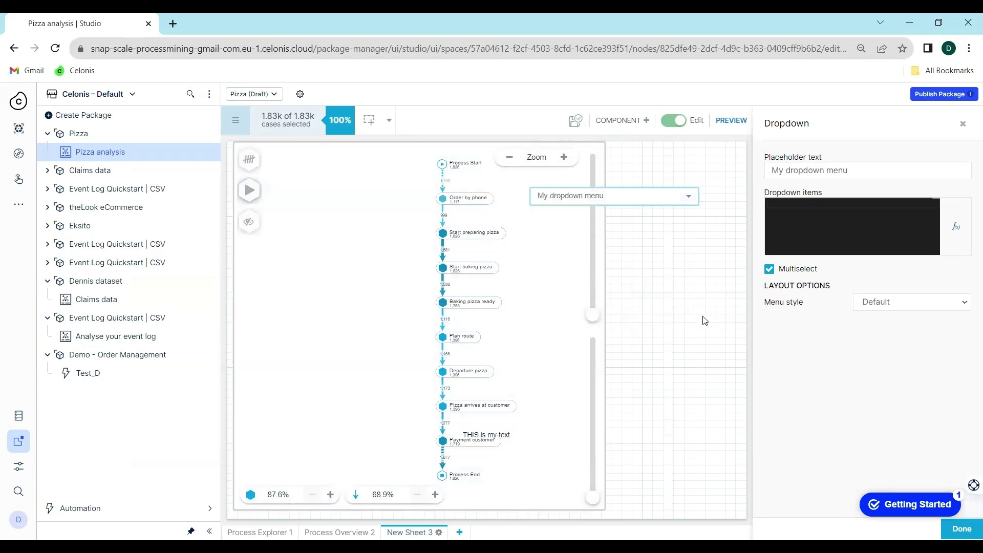